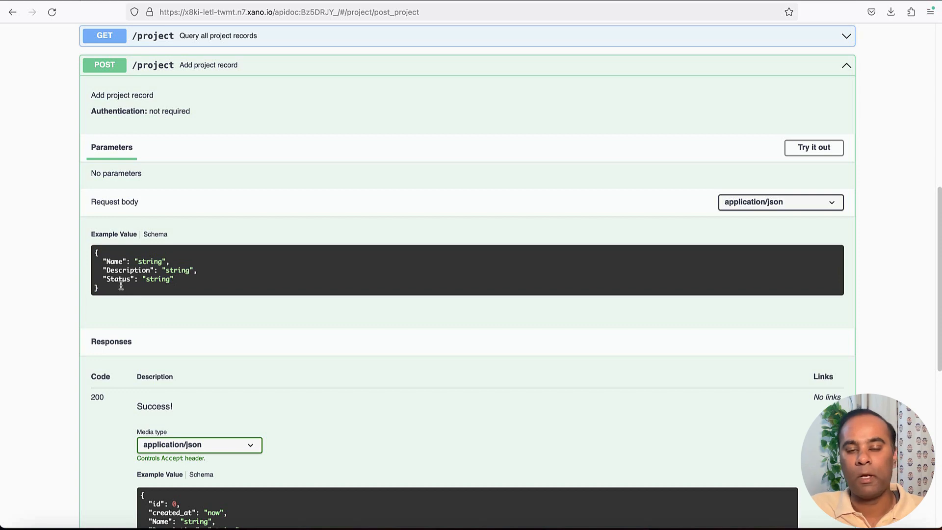
Bring up Airtable's Create records docs for the Projects table
left_click(678, 1)
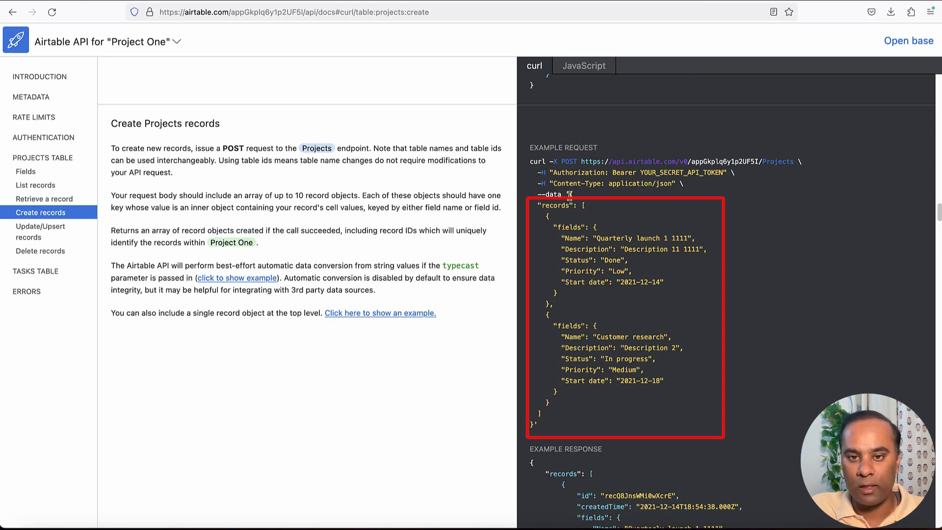
Compare the curl example's records JSON with the Projects table fields, then reread the full example request
left_click_drag(571, 194, 538, 425)
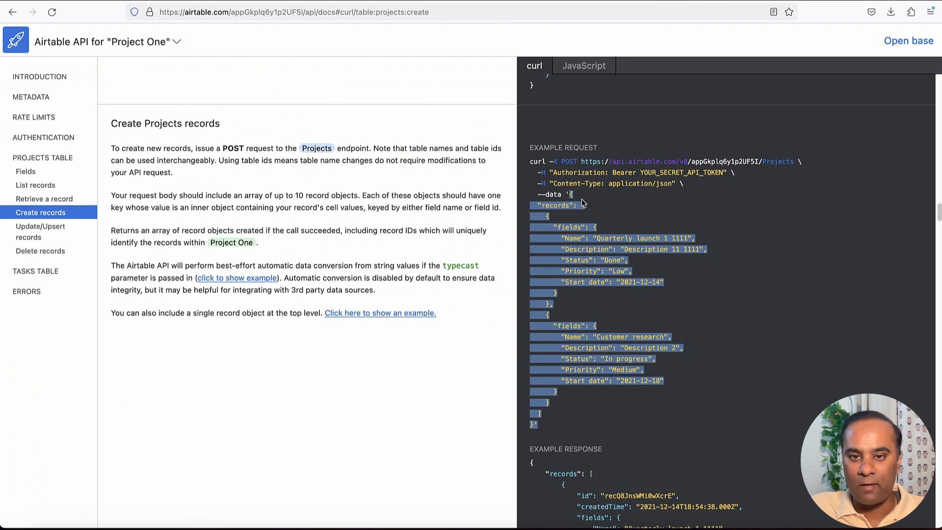
left_click(582, 199)
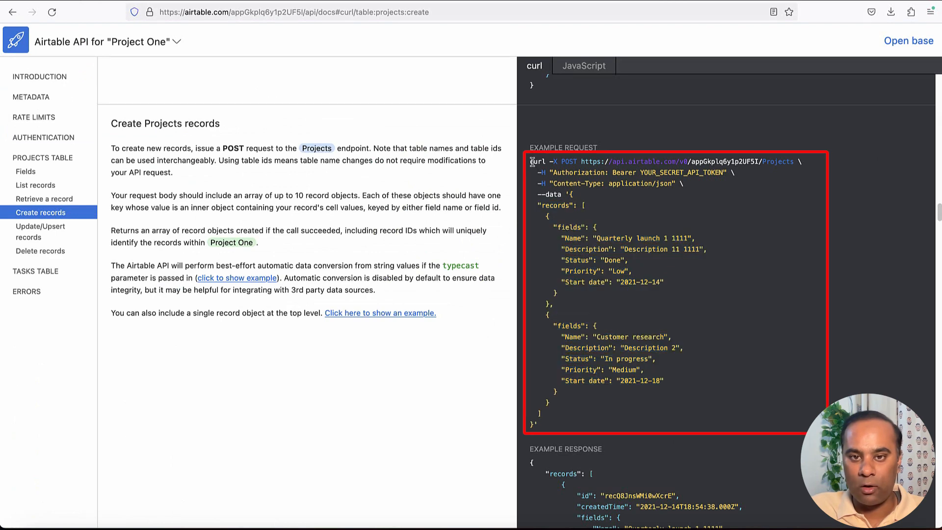
left_click_drag(531, 162, 569, 429)
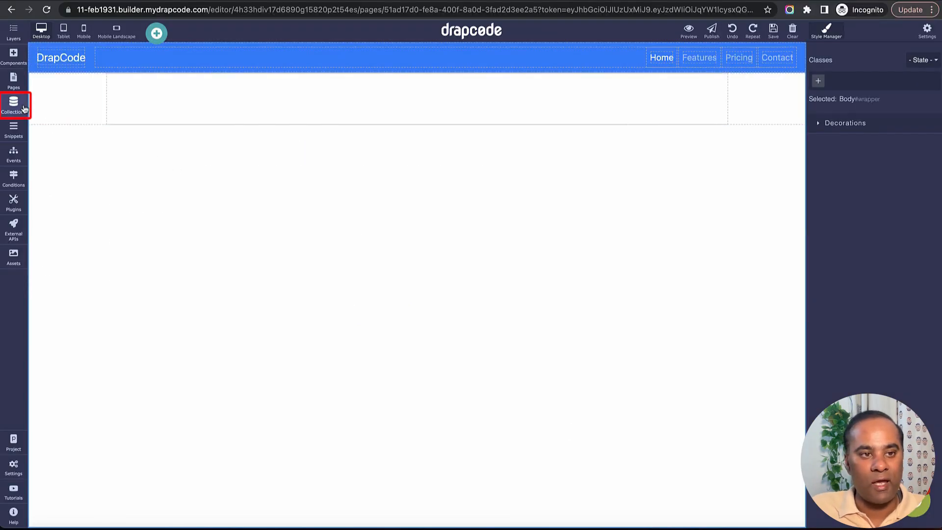
Confirm the Project collection has no data, then start a new external REST API
left_click(17, 109)
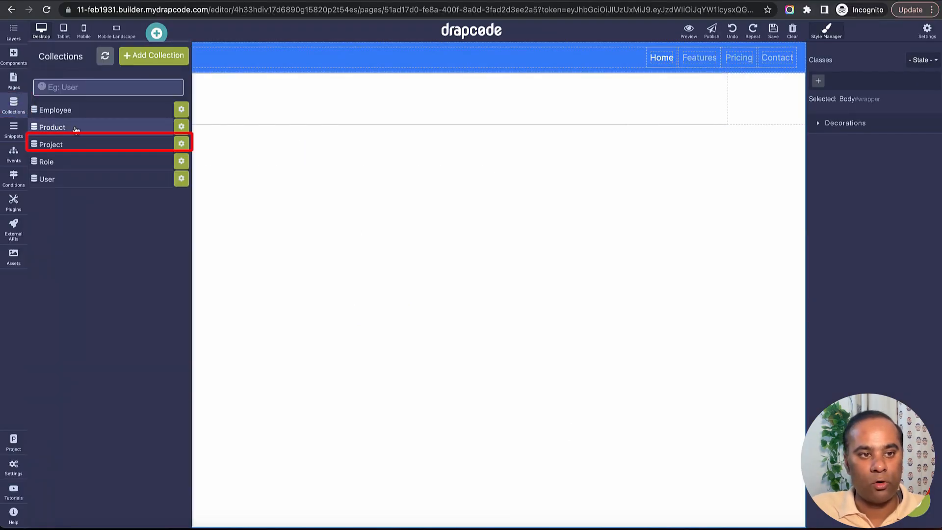
left_click(80, 143)
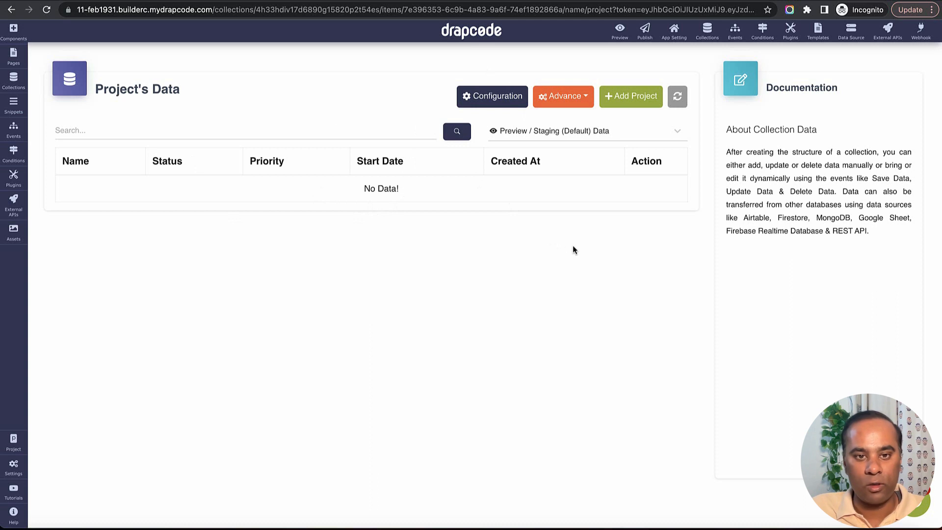
left_click(13, 56)
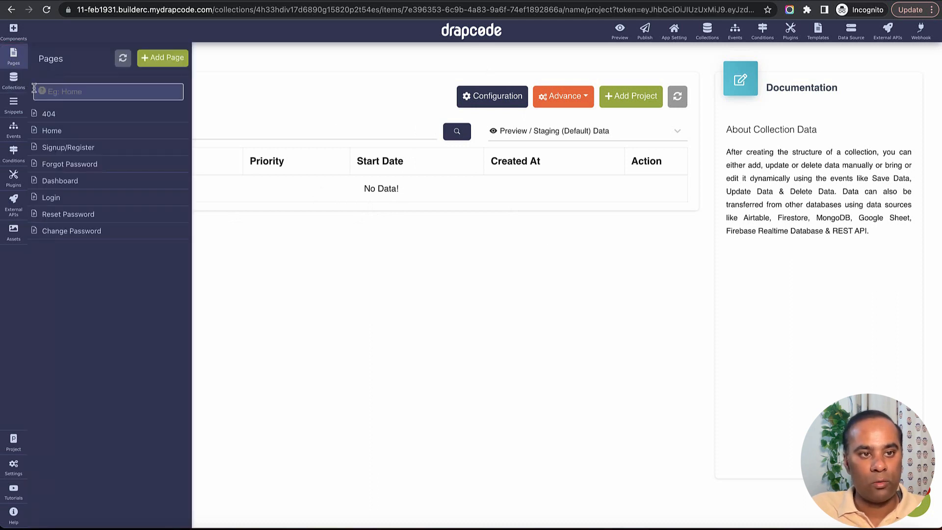
left_click(14, 199)
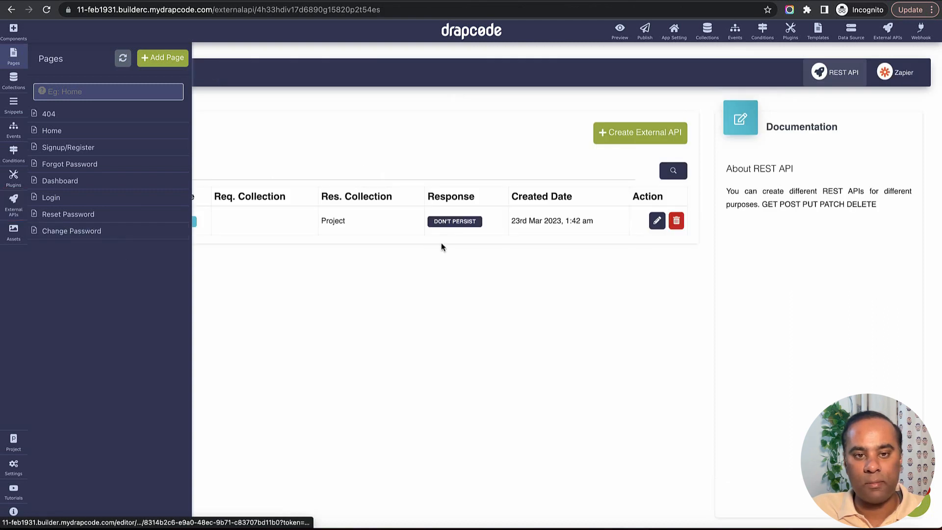
left_click(661, 132)
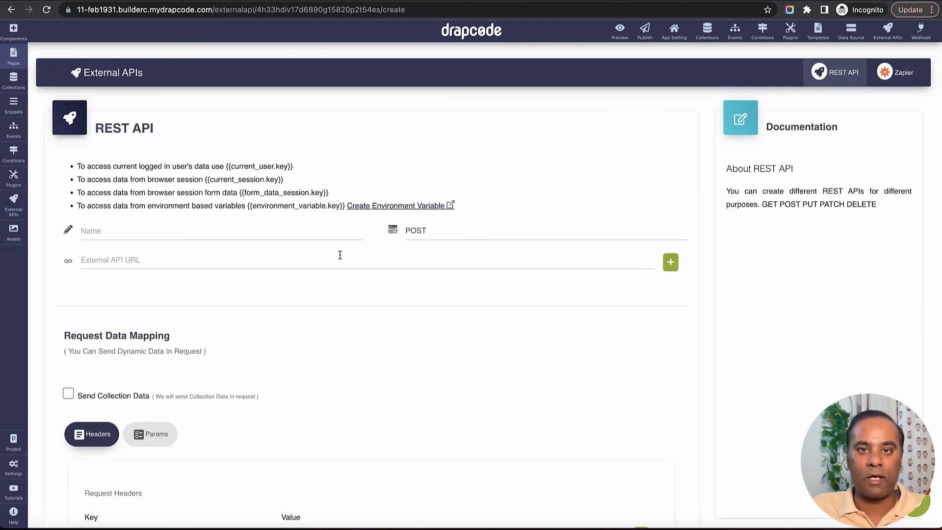
Name the new REST API 'Send Data to Airtable to create project'
left_click(271, 257)
left_click(238, 234)
type("Se")
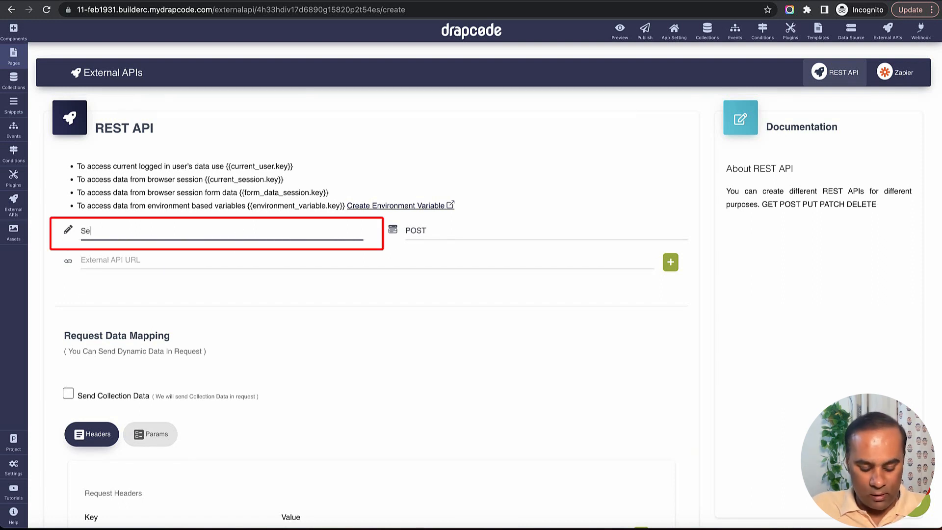
type("nd Data to")
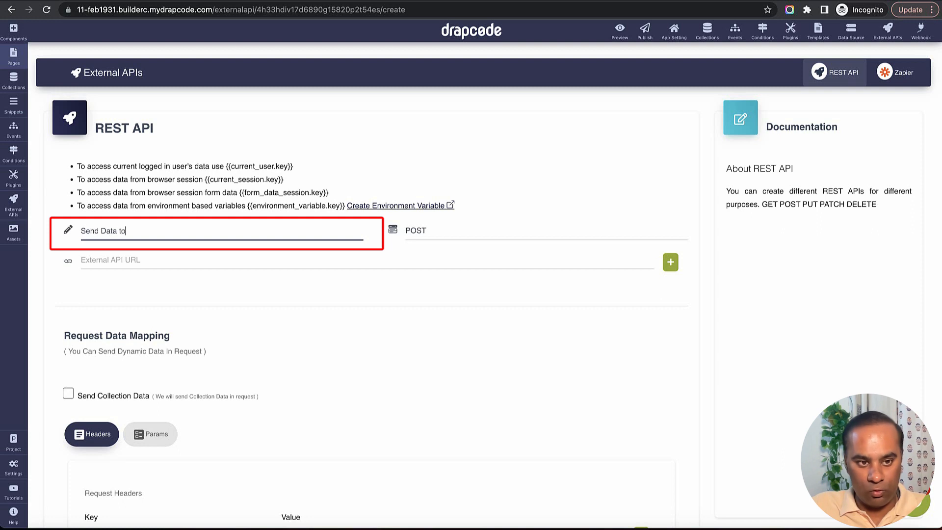
type(" Airtable to")
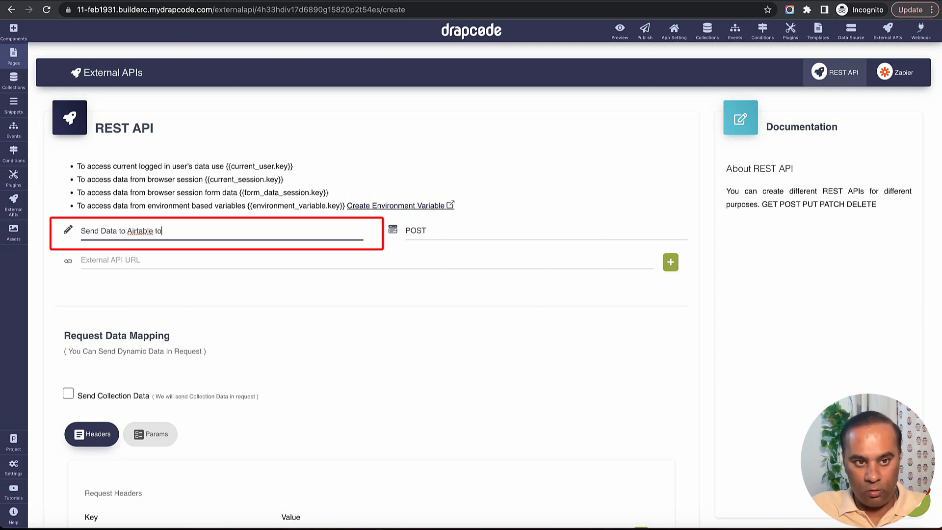
type(" create proj")
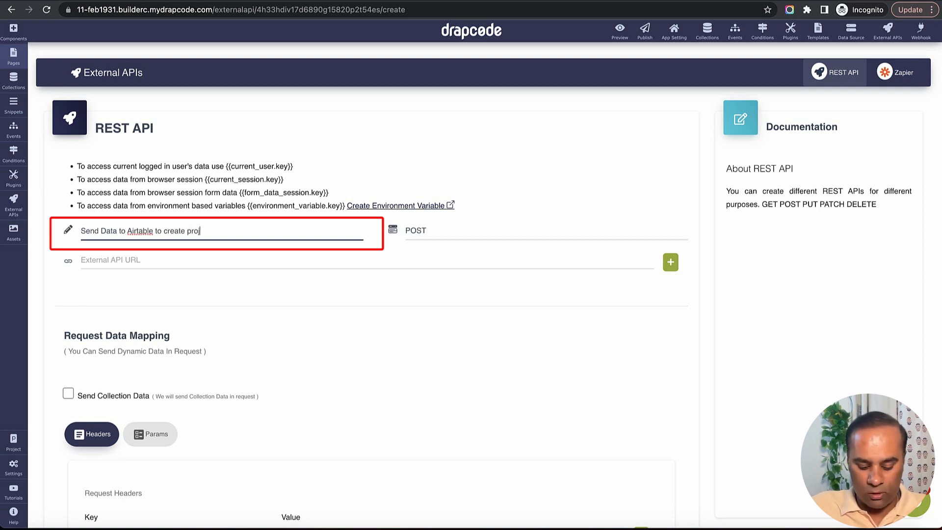
type("ect")
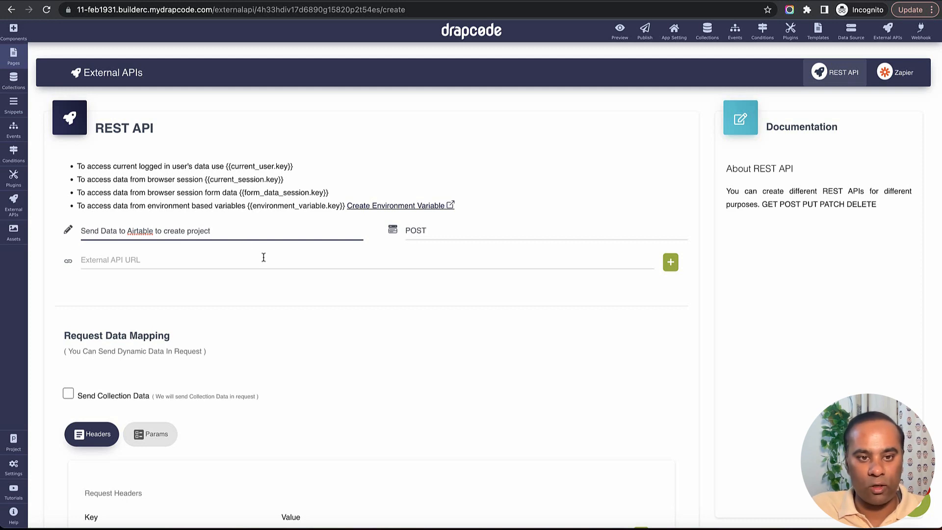
Copy the Airtable Projects endpoint URL from the curl example in the docs
left_click(263, 257)
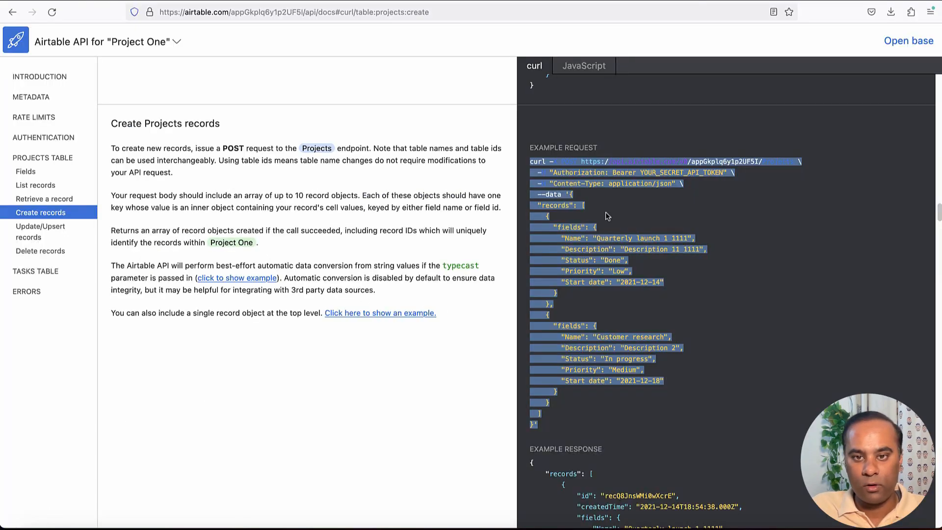
left_click(606, 211)
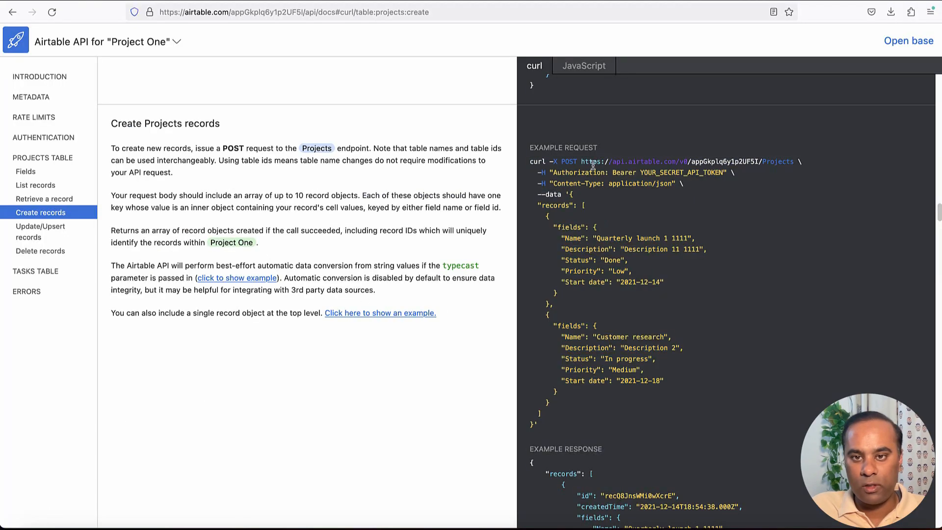
mouse_move(562, 162)
left_mouse_down()
mouse_move(737, 173)
mouse_move(665, 381)
mouse_move(585, 419)
left_mouse_up()
left_click(590, 180)
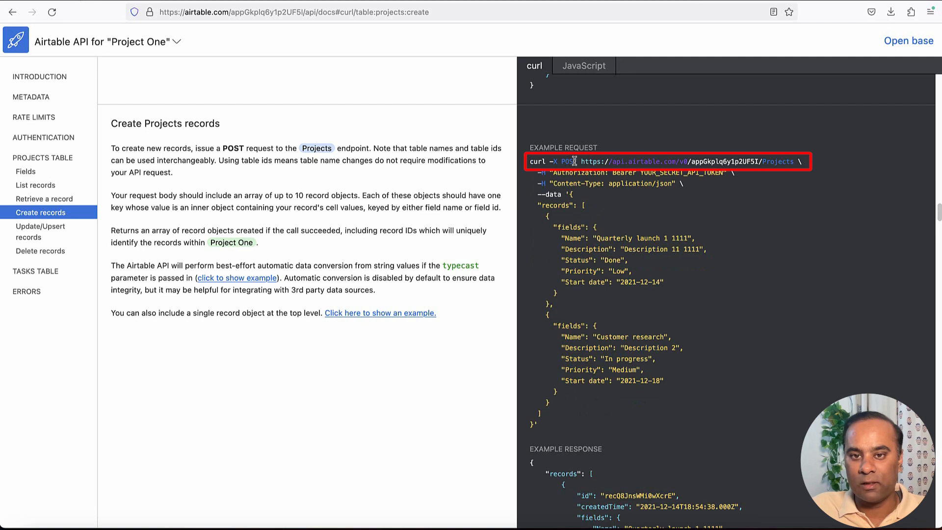
left_click_drag(579, 161, 712, 162)
left_click(573, 175)
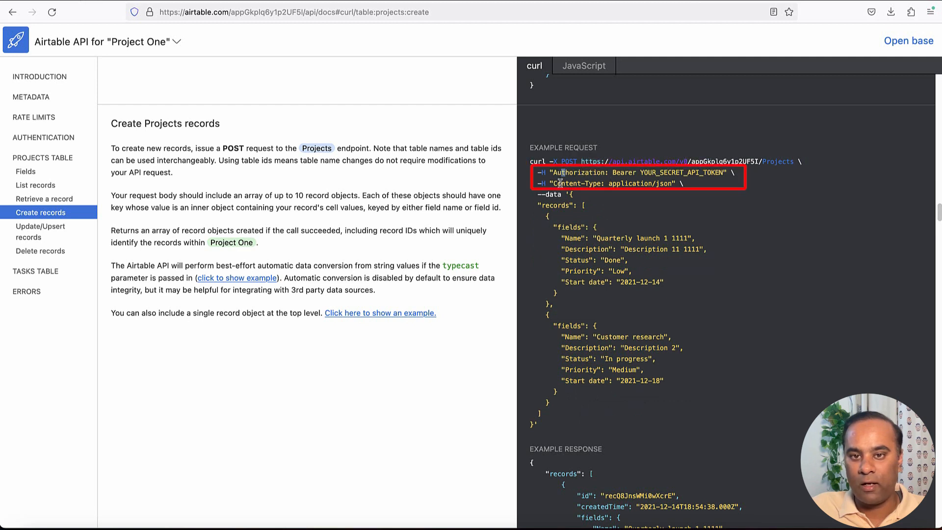
left_click_drag(582, 162, 795, 162)
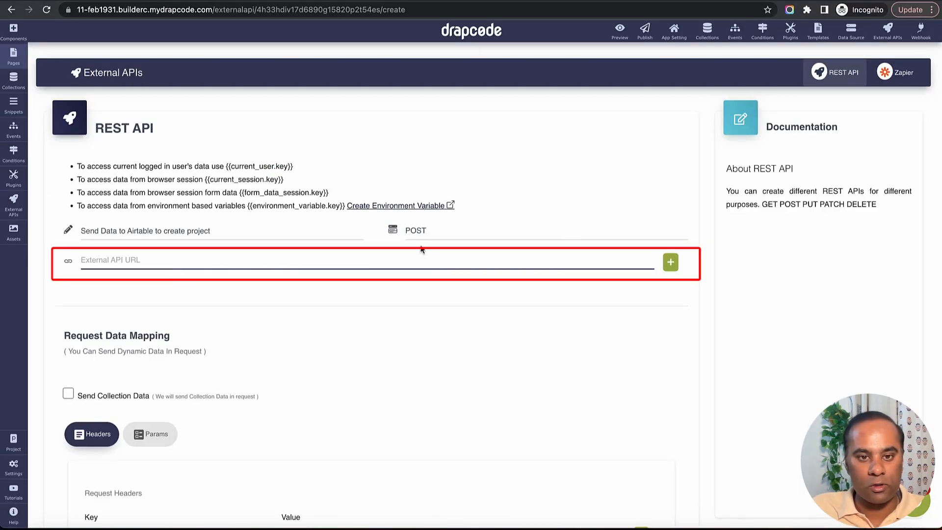
Set the API to POST to the pasted Airtable Projects URL, sending Project collection data
left_click(446, 234)
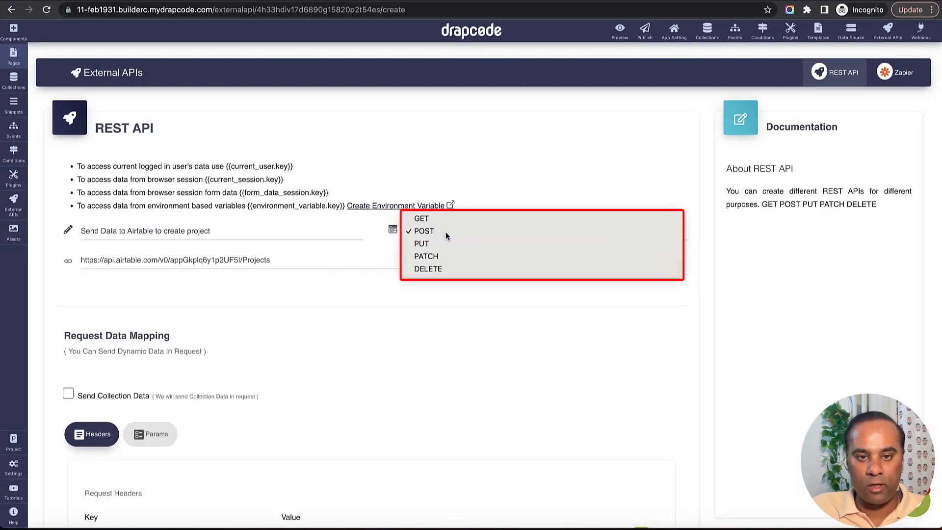
left_click(446, 232)
scroll(385, 322, "down", 5)
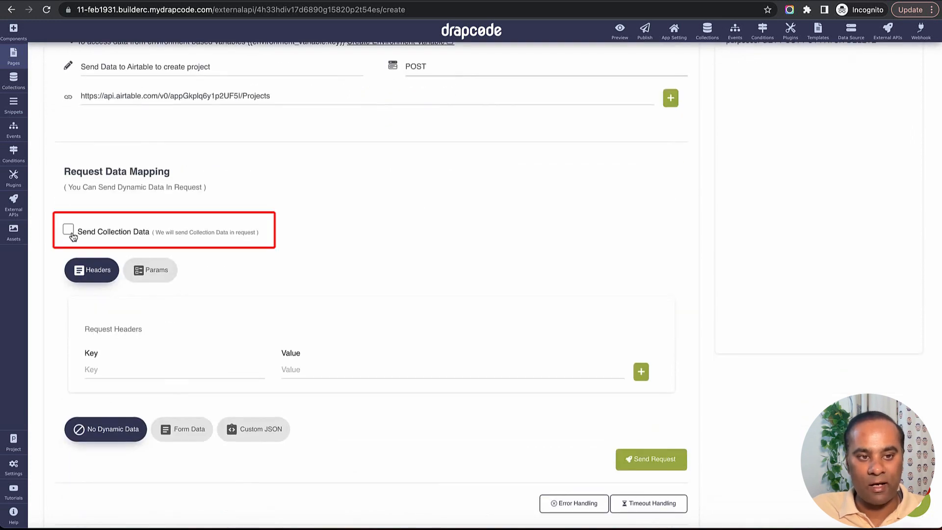
left_click(68, 230)
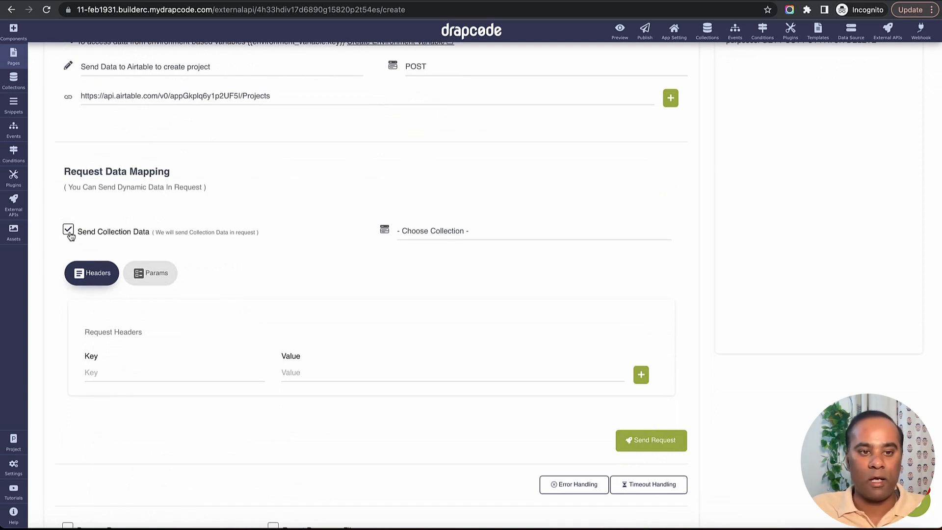
left_click(517, 233)
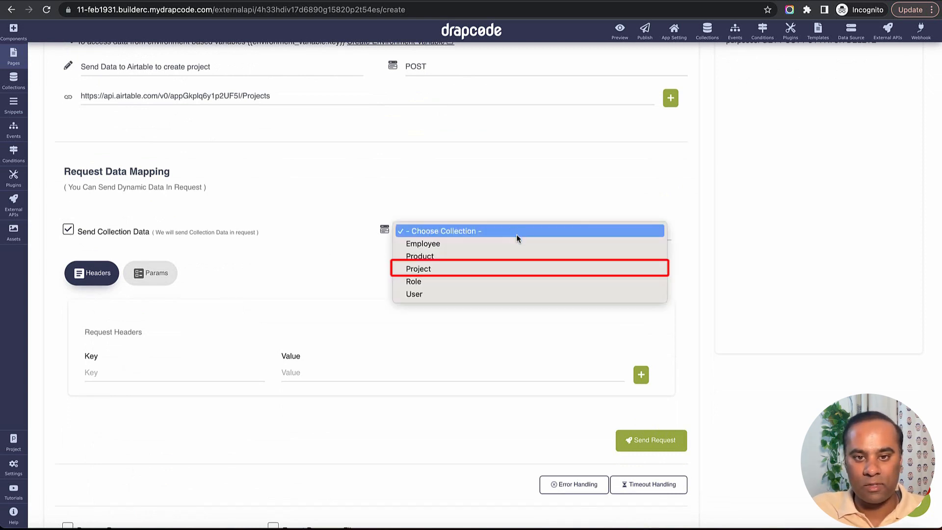
left_click(515, 268)
scroll(373, 299, "down", 1)
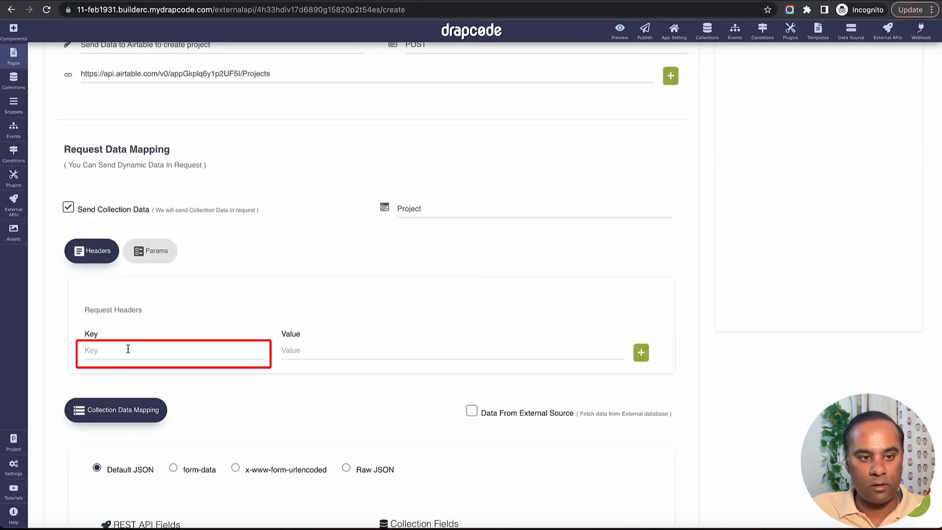
Add an Authorization request header with value Bearer plus the Airtable access token
left_click(128, 350)
type("Authorization")
left_click(319, 350)
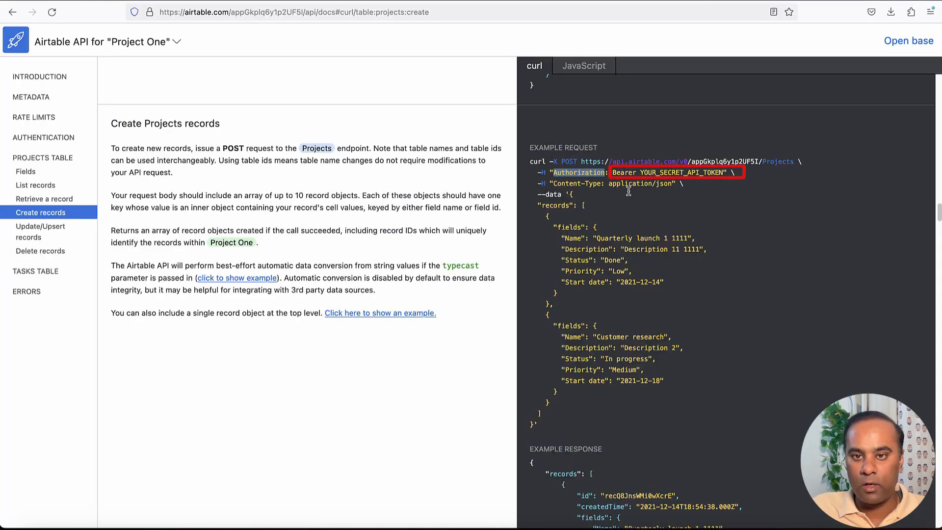
double_click(626, 172)
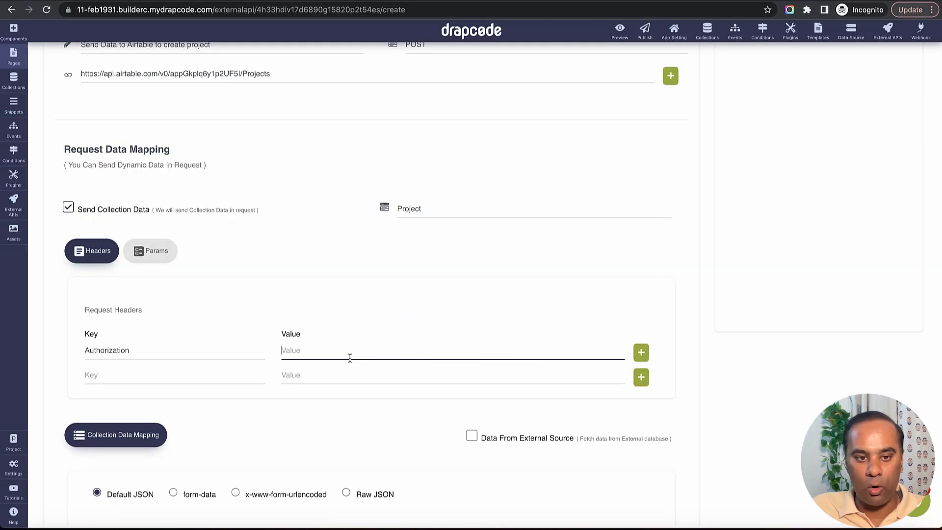
type("Bearer")
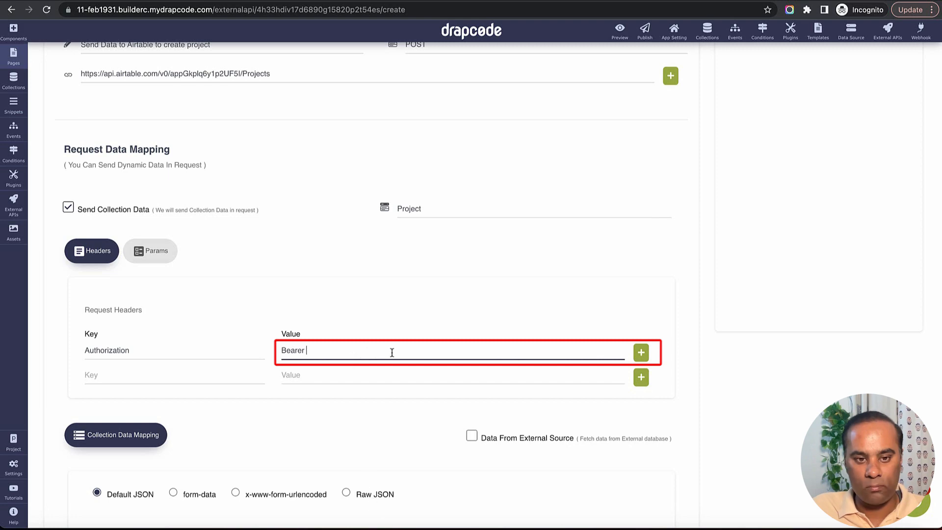
key("ctrl+v")
Add a second request header, Content-Type, set to application/json
left_click(210, 374)
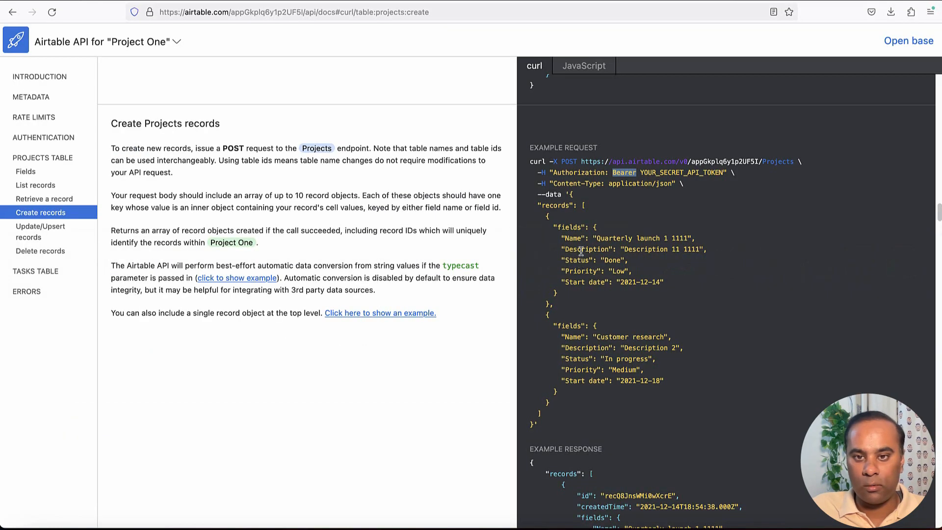
left_click_drag(553, 183, 602, 183)
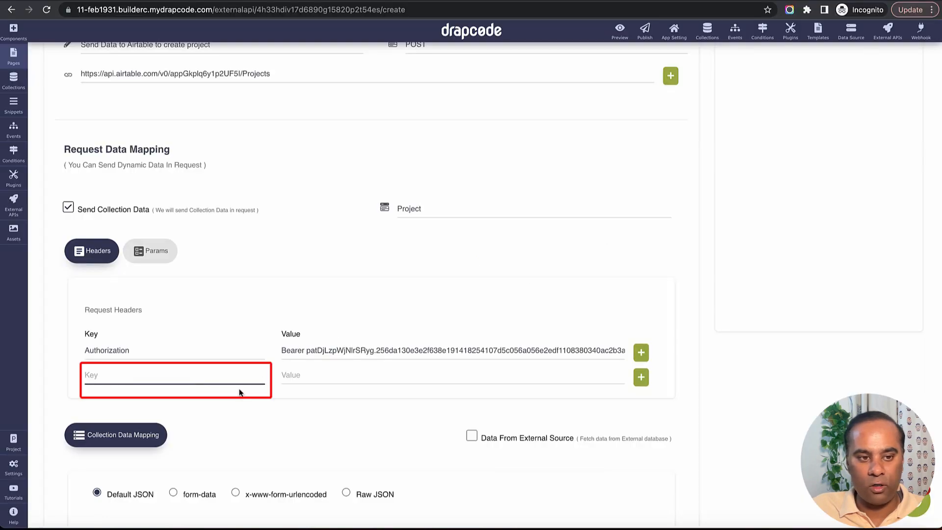
type("Content-Type")
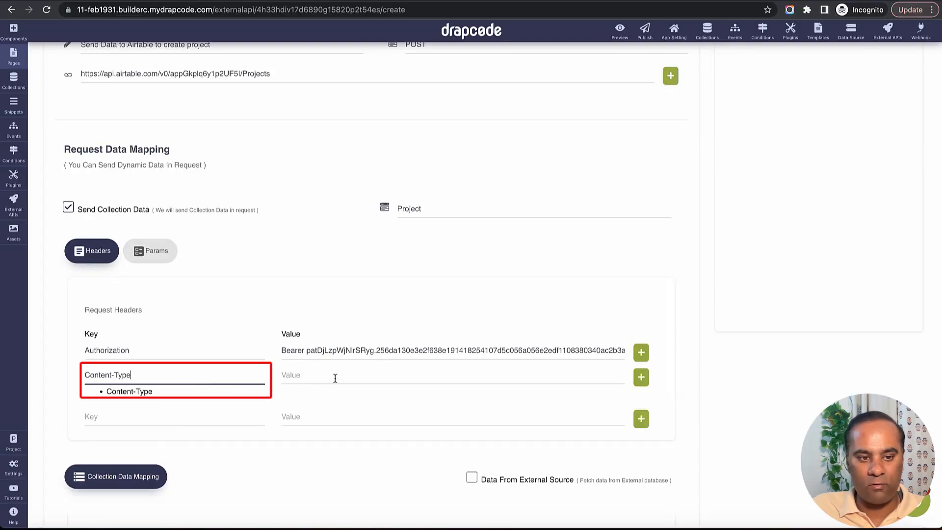
left_click(351, 377)
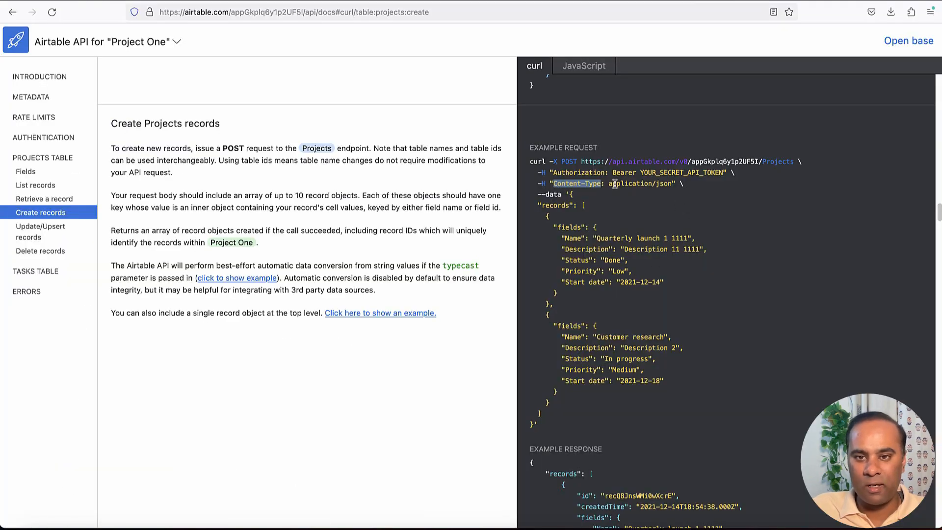
left_click_drag(609, 184, 673, 184)
key("ctrl+c")
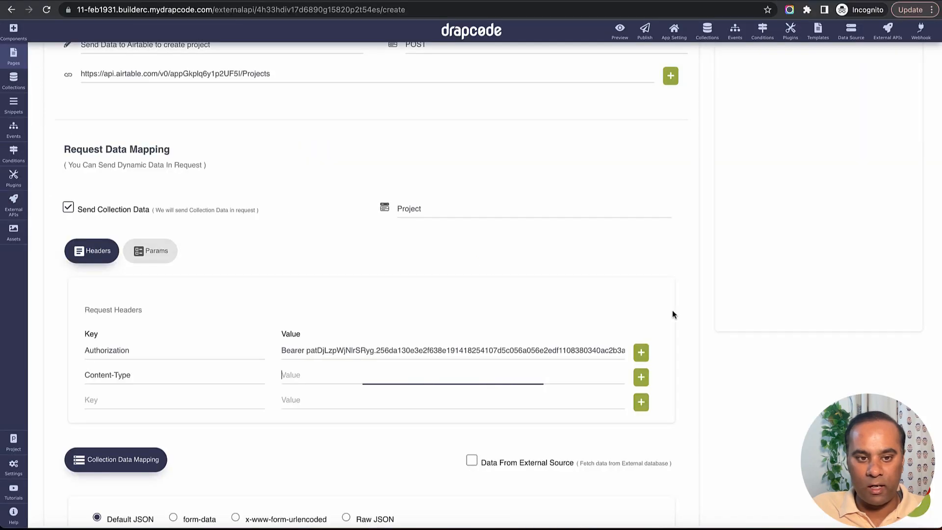
left_click(414, 386)
key("ctrl+v")
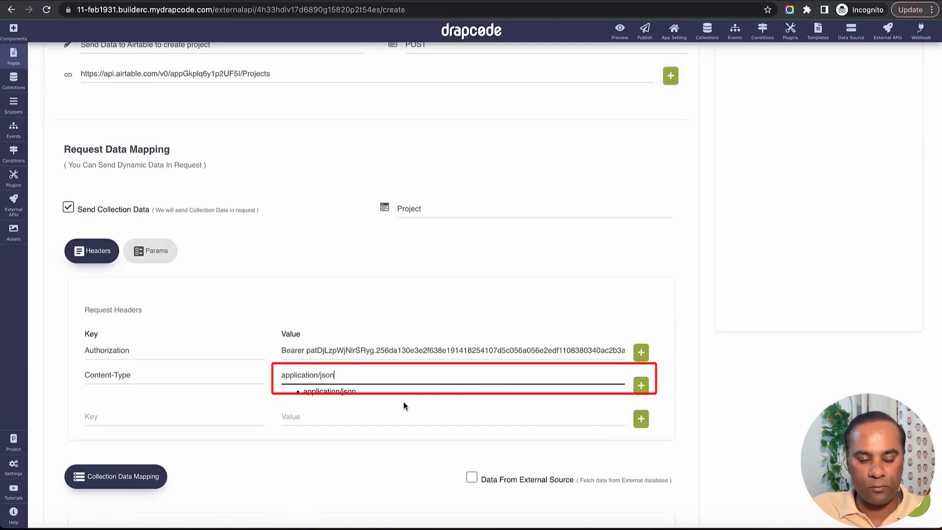
left_click(412, 317)
scroll(413, 317, "down", 5)
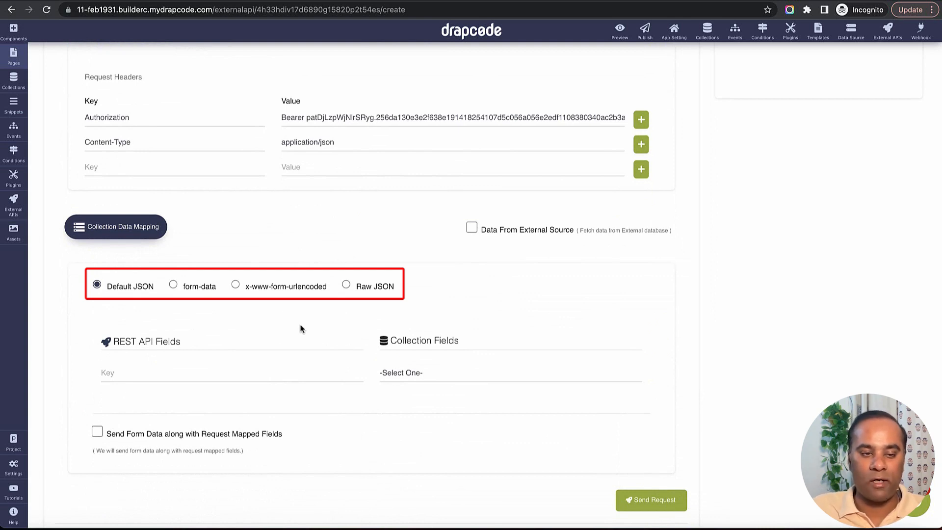
Map the first data mapping row to Description and the second to Name
left_click(418, 376)
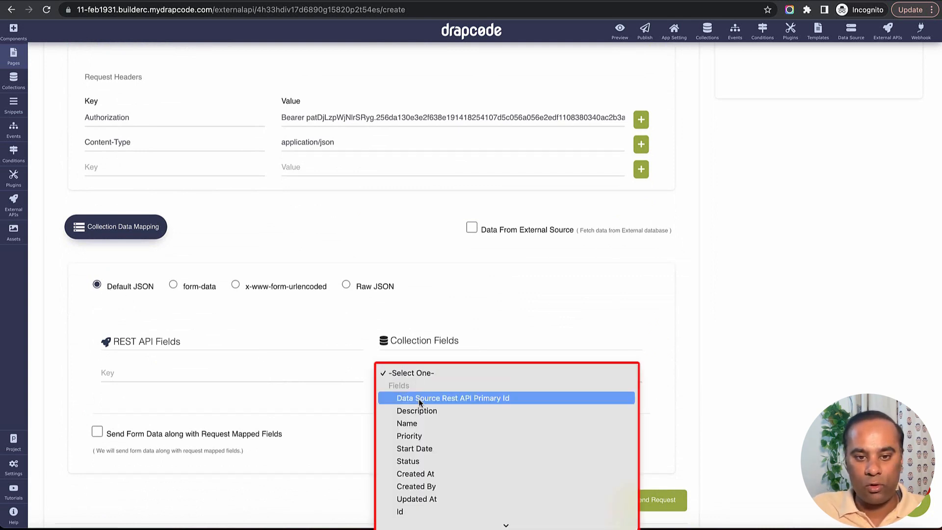
left_click(419, 411)
left_click(415, 397)
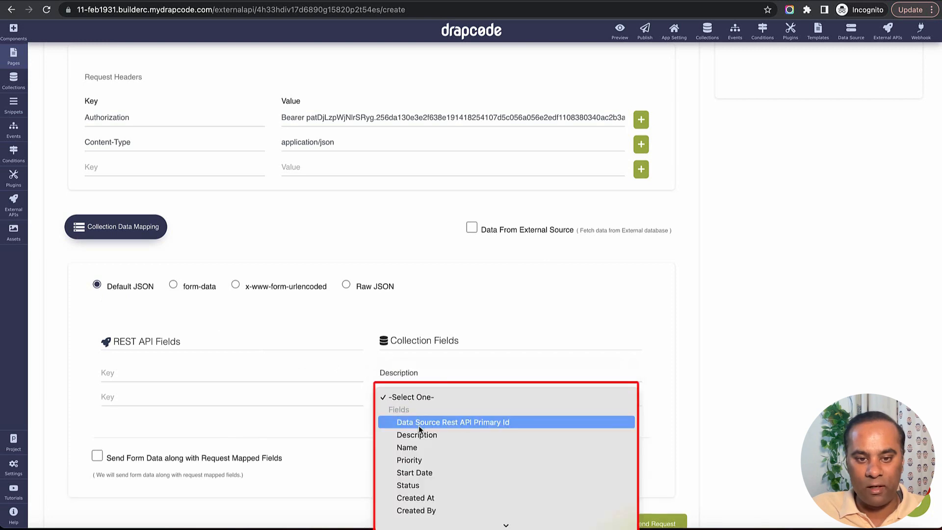
left_click(419, 441)
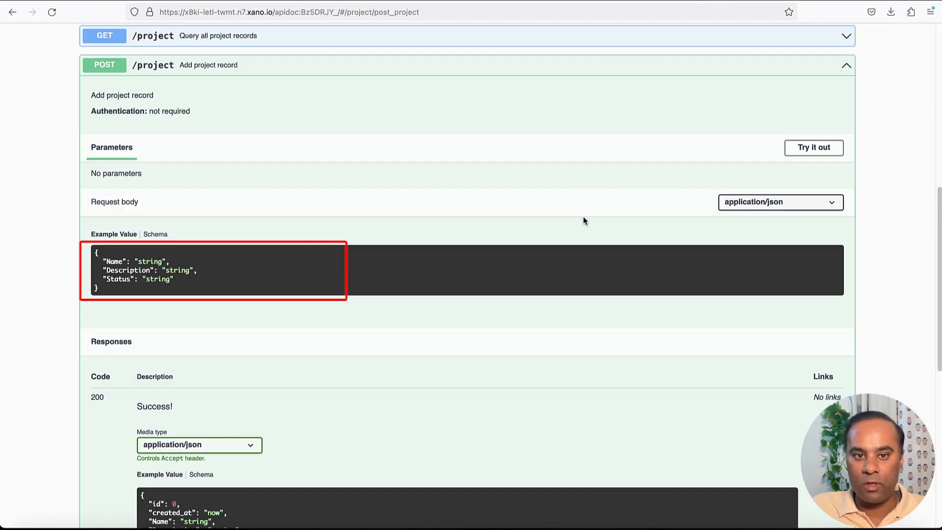
Compare Xano's flat example body with Airtable's records array, then select Airtable's whole example JSON body
left_click_drag(97, 290, 95, 251)
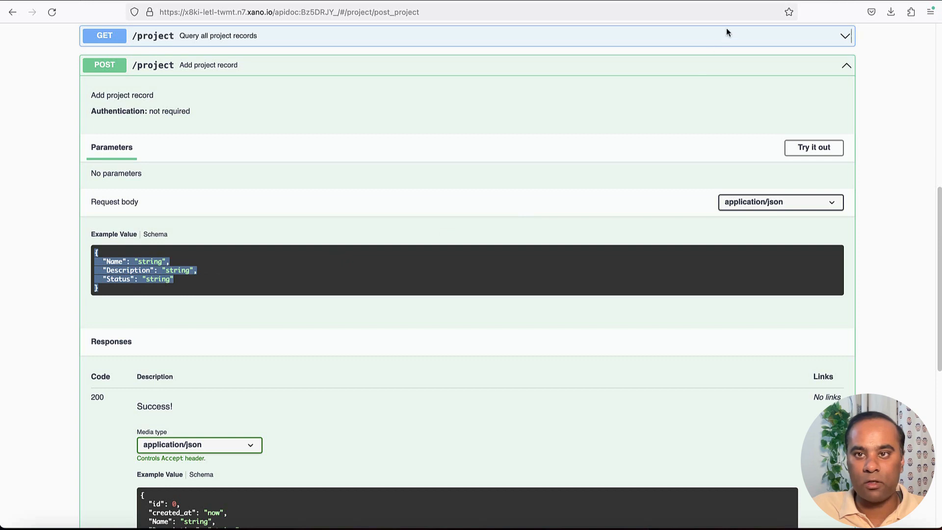
left_click(713, 1)
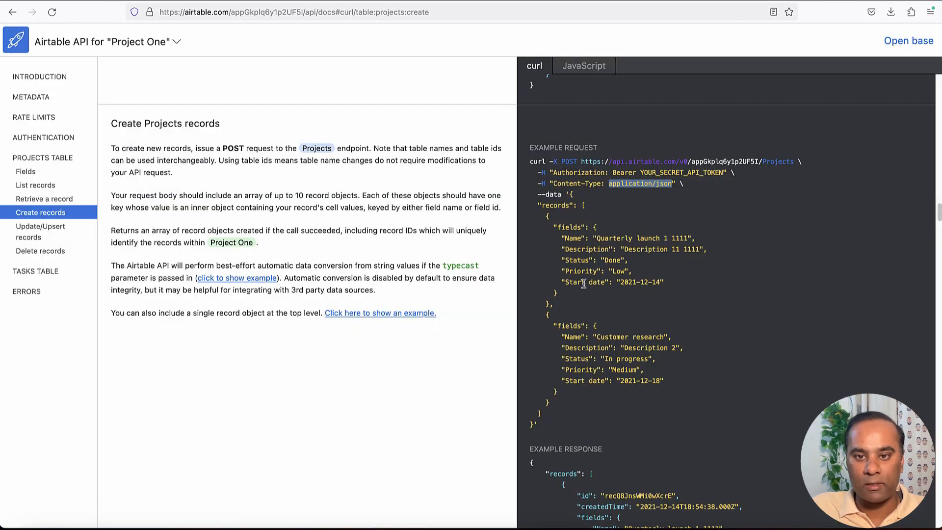
left_click_drag(571, 194, 573, 226)
left_click(560, 205)
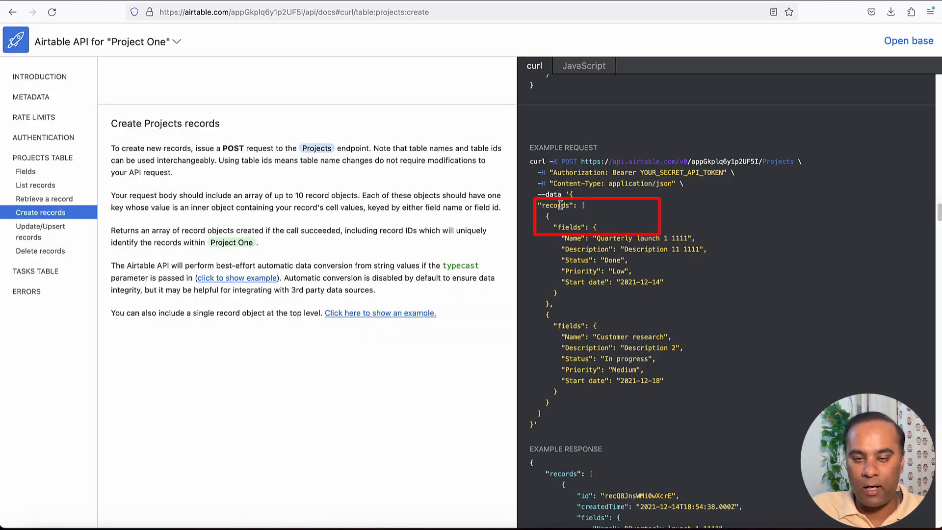
double_click(560, 205)
double_click(585, 206)
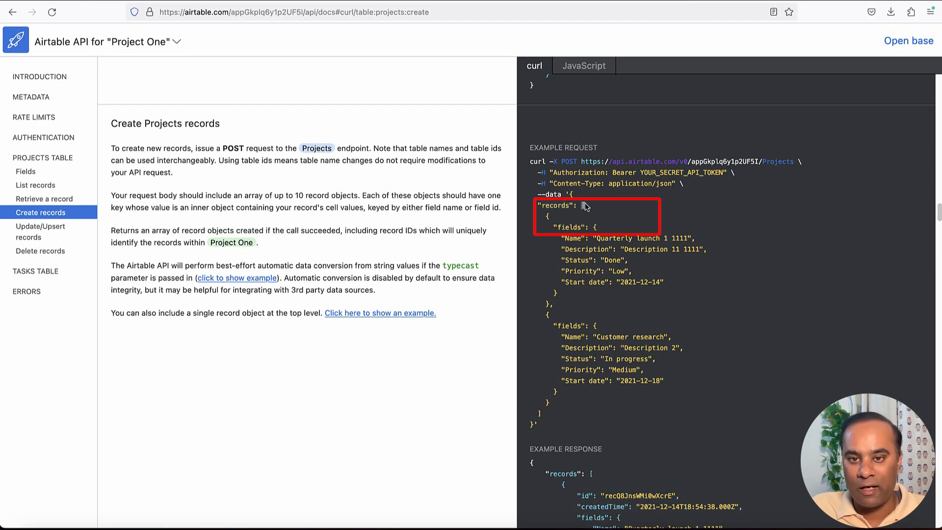
left_click_drag(549, 216, 557, 300)
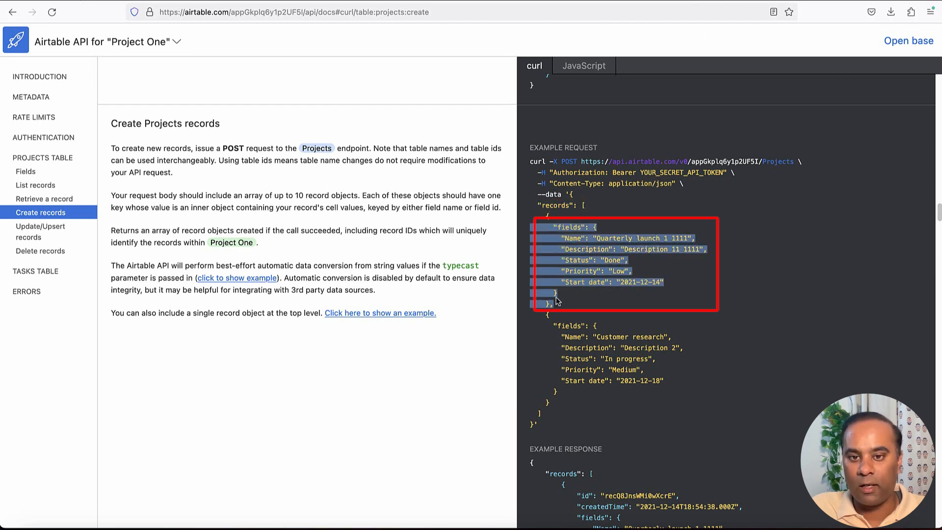
left_click(565, 297)
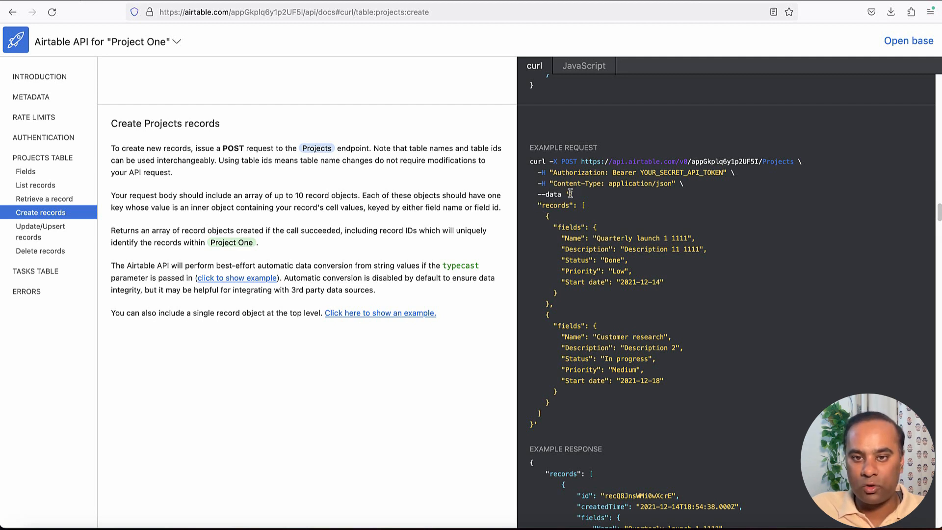
mouse_move(570, 194)
left_mouse_down()
mouse_move(565, 255)
mouse_move(668, 383)
mouse_move(535, 424)
left_mouse_up()
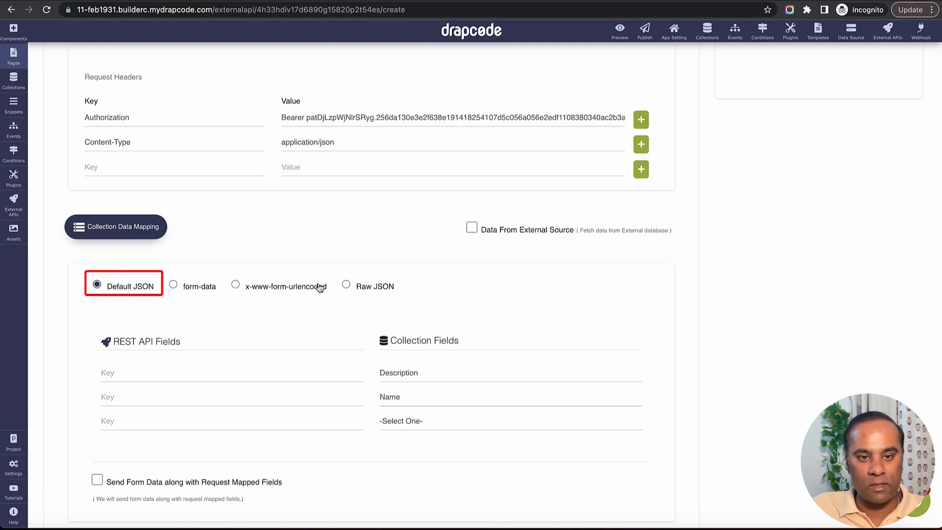
Paste Airtable's example into a Raw JSON request body and delete the second record
left_click(345, 285)
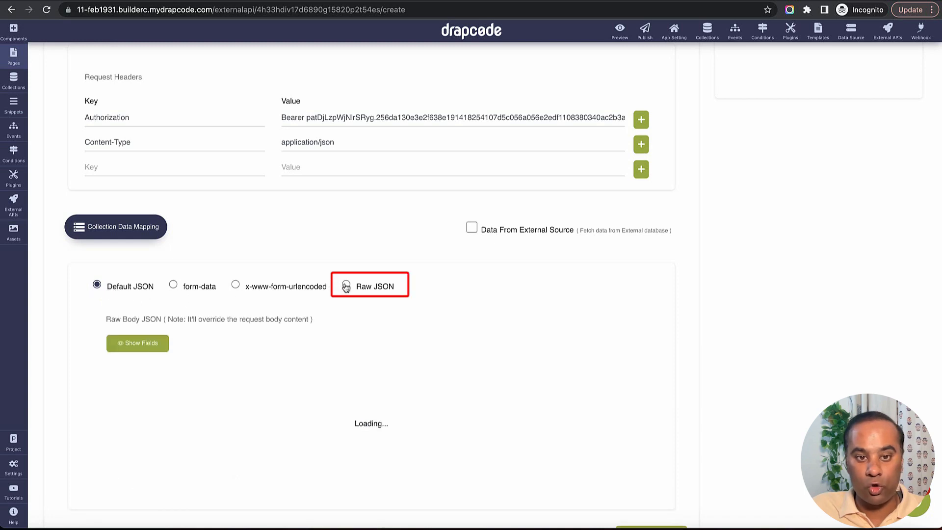
left_click(364, 348)
scroll(364, 348, "down", 1)
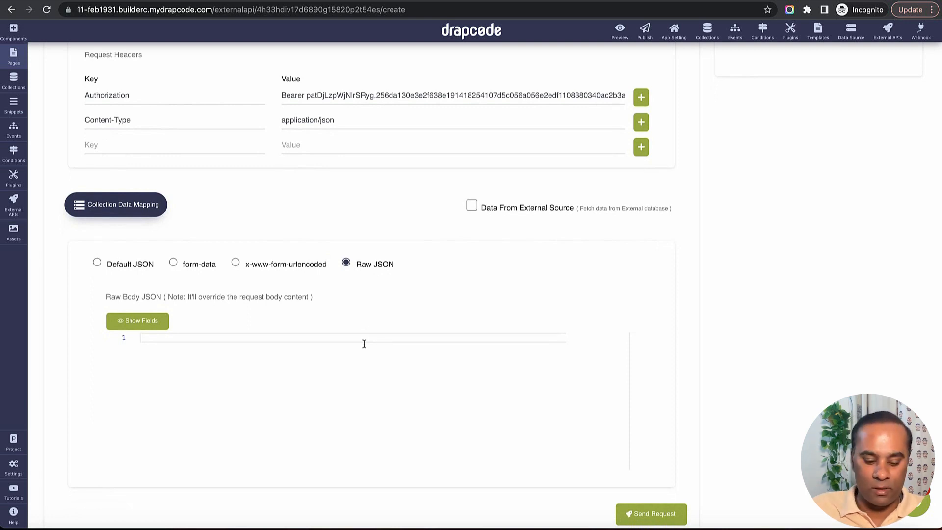
key("super+v")
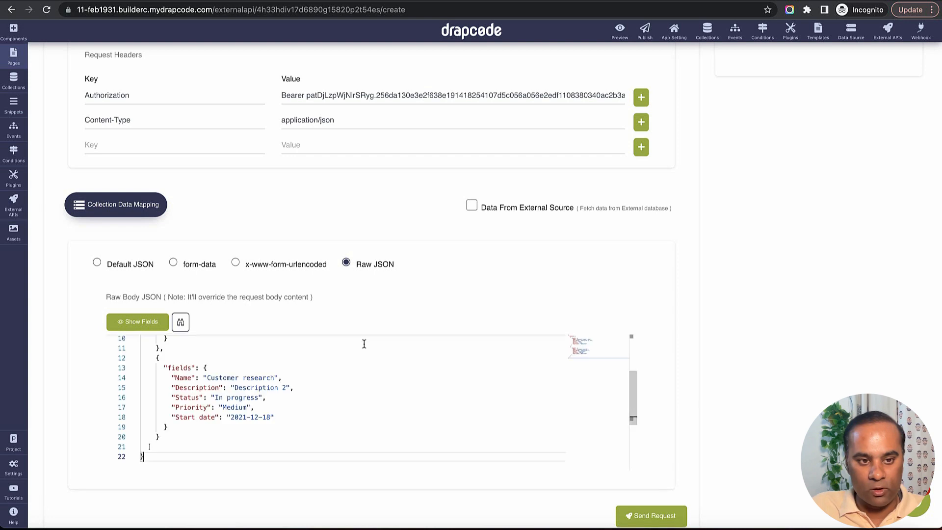
scroll(187, 380, "up", 3)
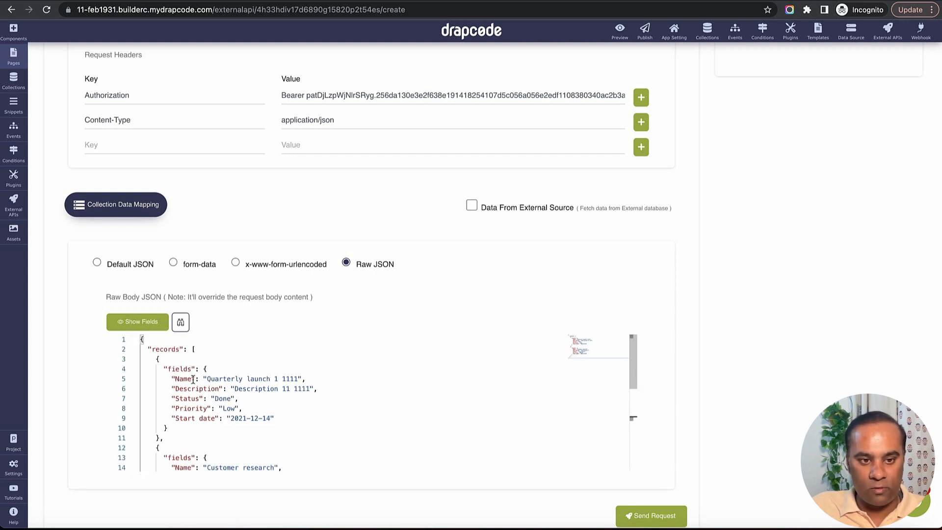
scroll(197, 378, "down", 3)
scroll(155, 397, "up", 2)
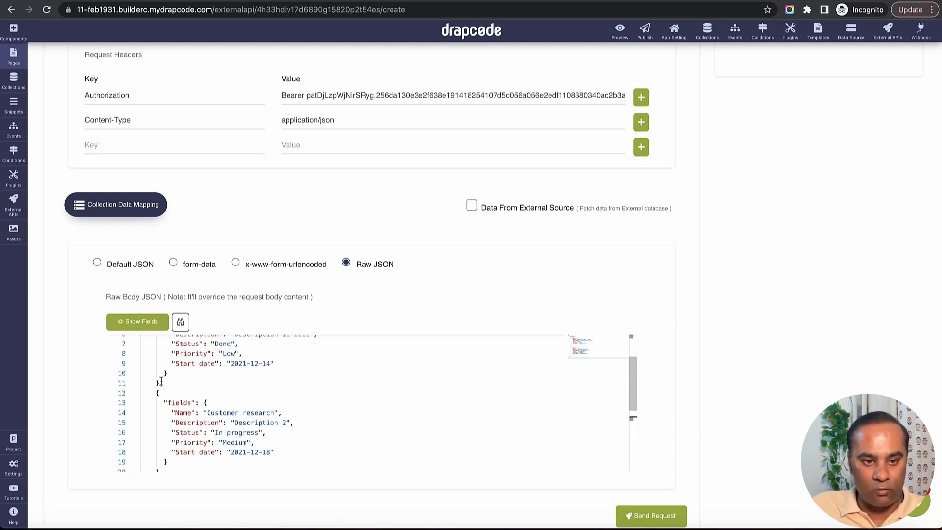
mouse_move(159, 384)
left_mouse_down()
mouse_move(167, 454)
mouse_move(164, 442)
left_mouse_up()
key("BackSpace")
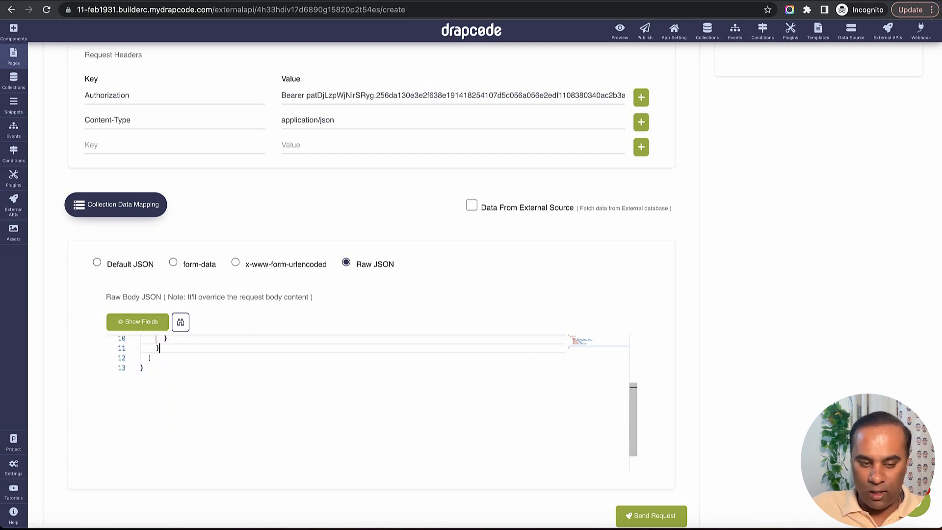
scroll(216, 456, "up", 3)
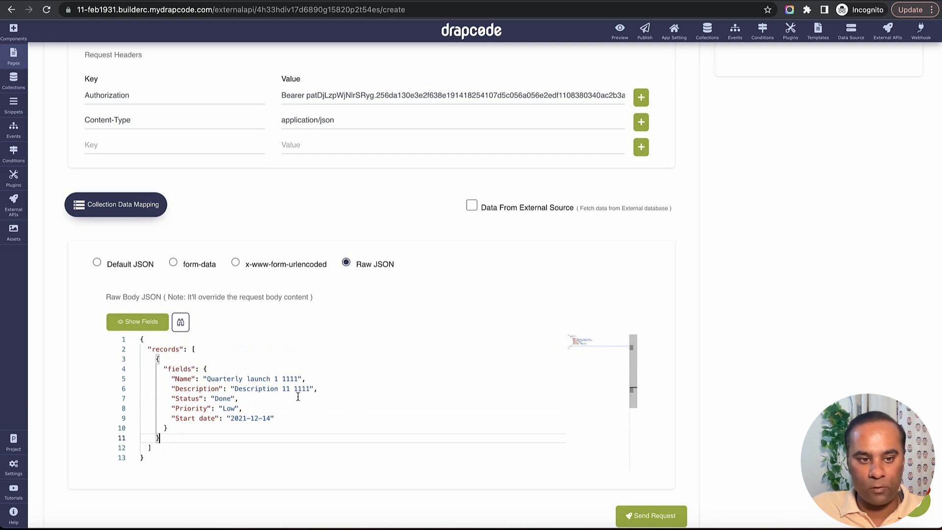
Replace the sample Name value 'Quarterly launch 1 1111' with the {{name}} field
left_click(190, 359)
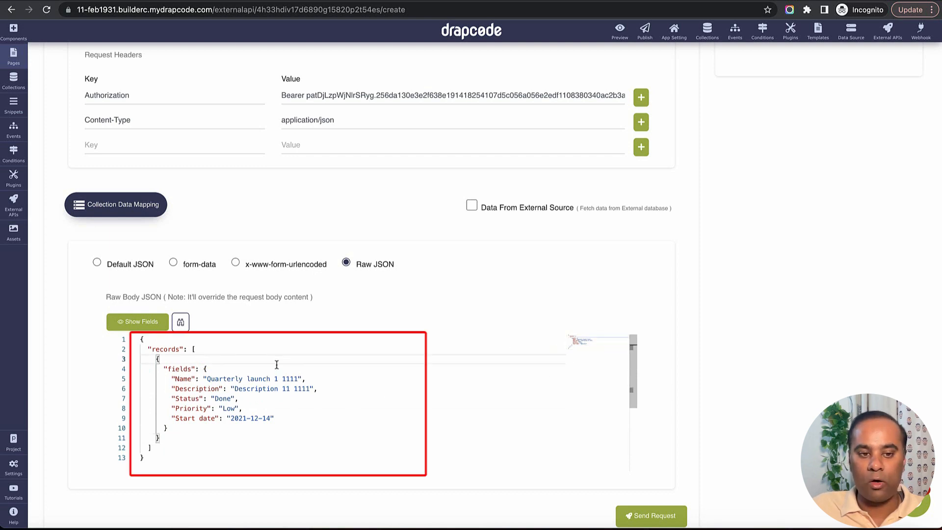
left_click_drag(140, 340, 164, 449)
left_click(190, 459)
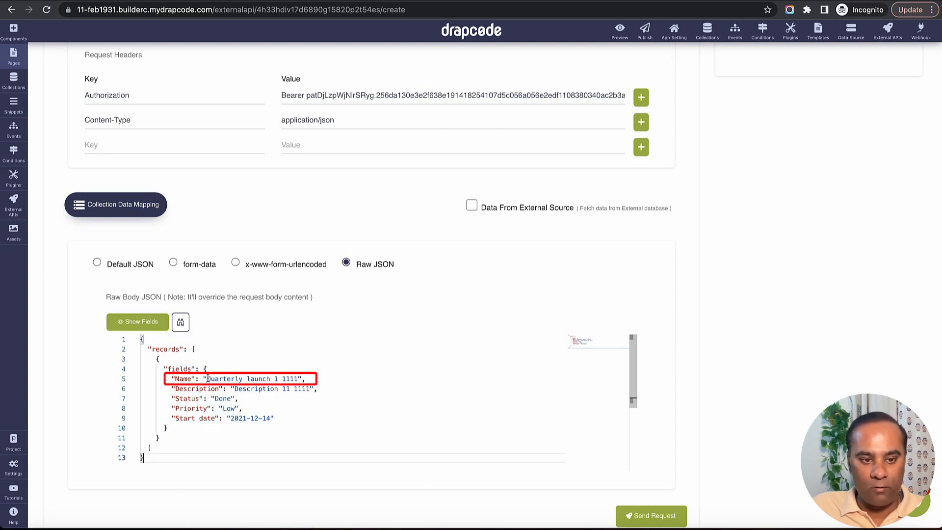
left_click_drag(207, 379, 299, 379)
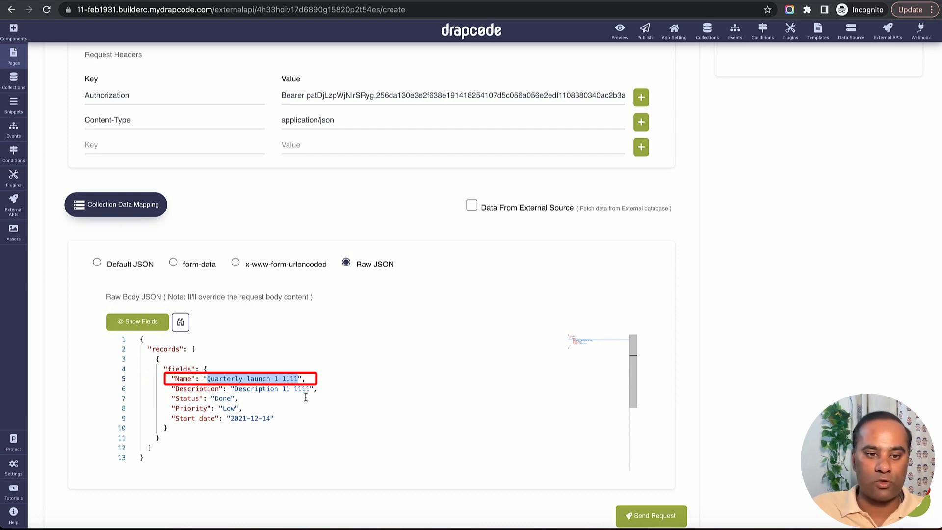
key("BackSpace")
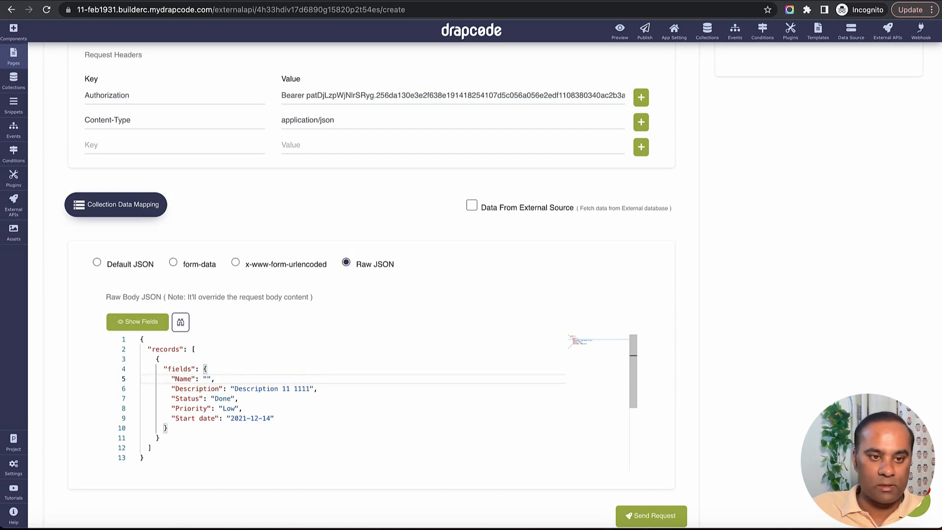
left_click(156, 328)
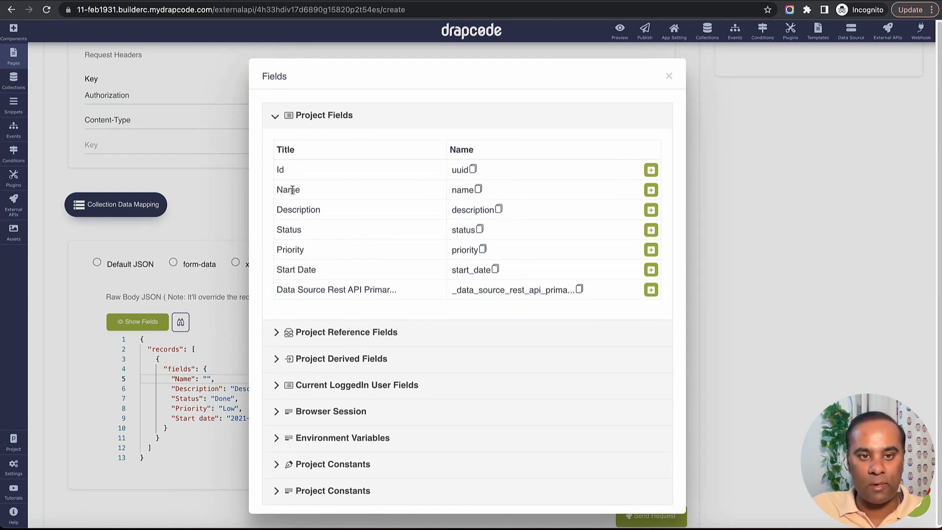
left_click_drag(282, 190, 300, 191)
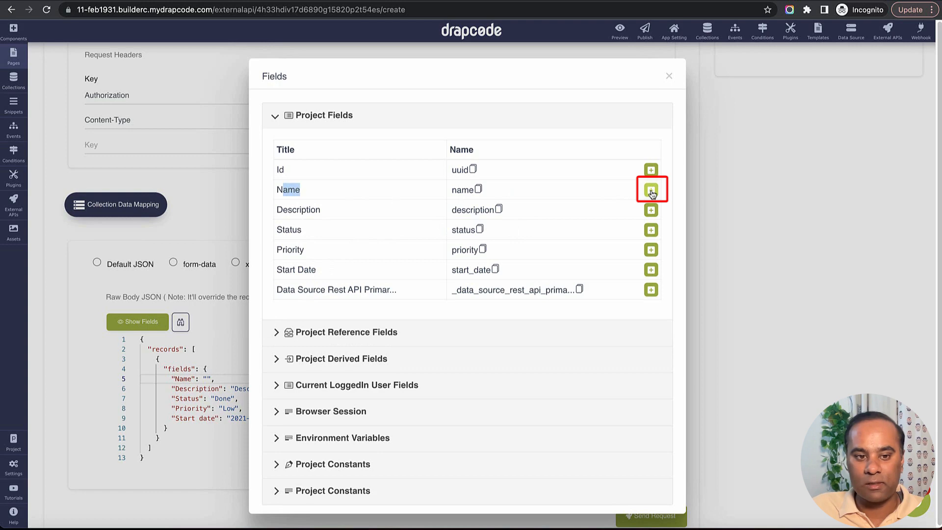
left_click(651, 190)
Replace the sample Description value with {{description}}, then select the Status value Done
left_click_drag(235, 389, 307, 389)
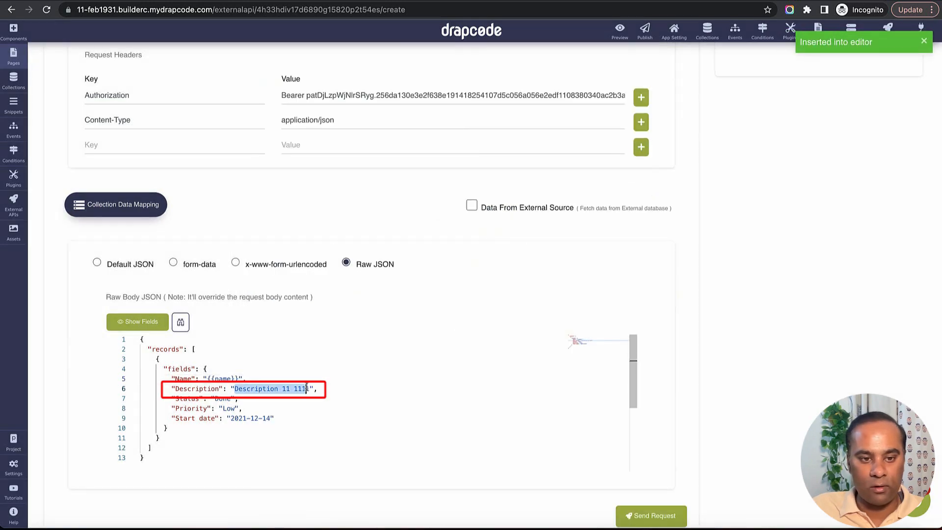
left_click(140, 322)
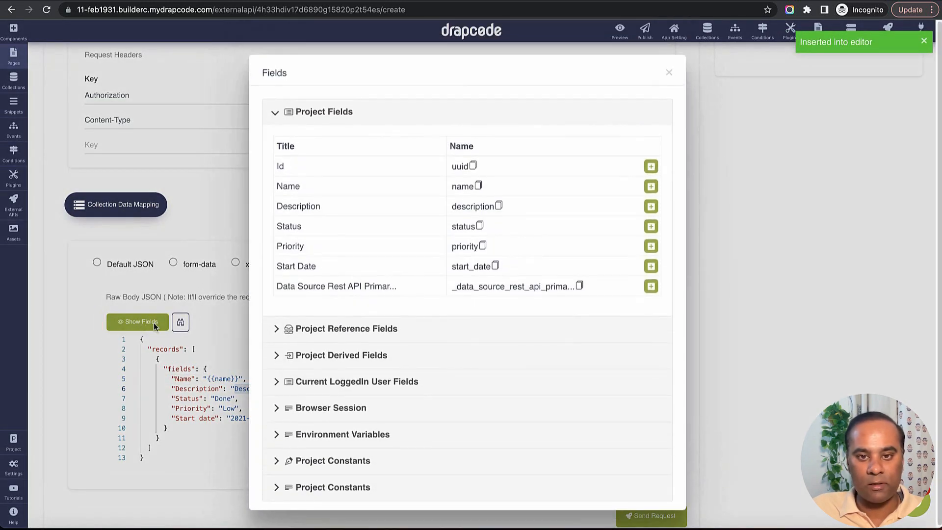
left_click(500, 211)
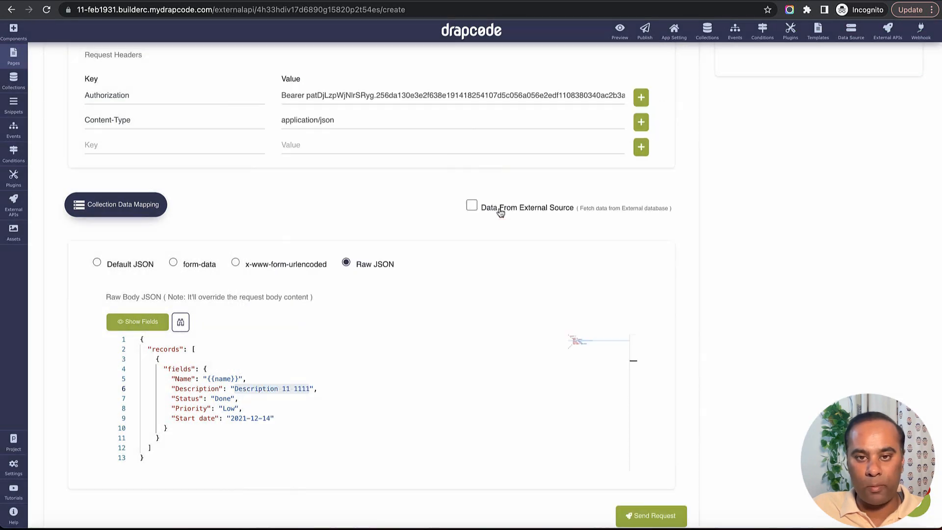
left_click(283, 393)
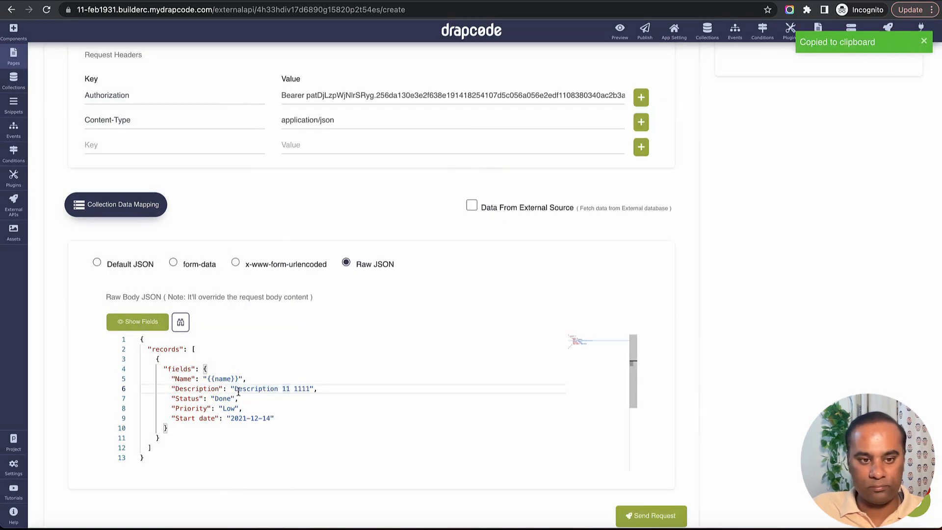
left_click_drag(235, 389, 307, 389)
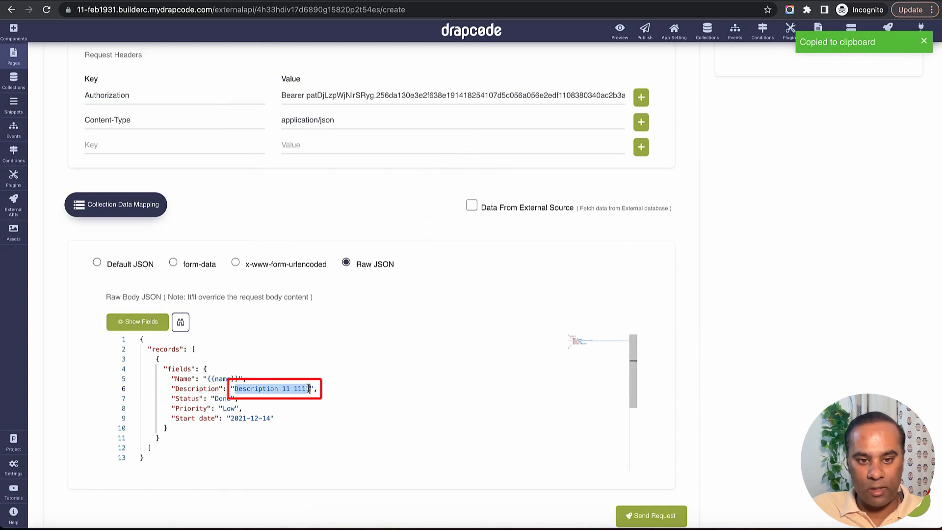
key("ctrl+v")
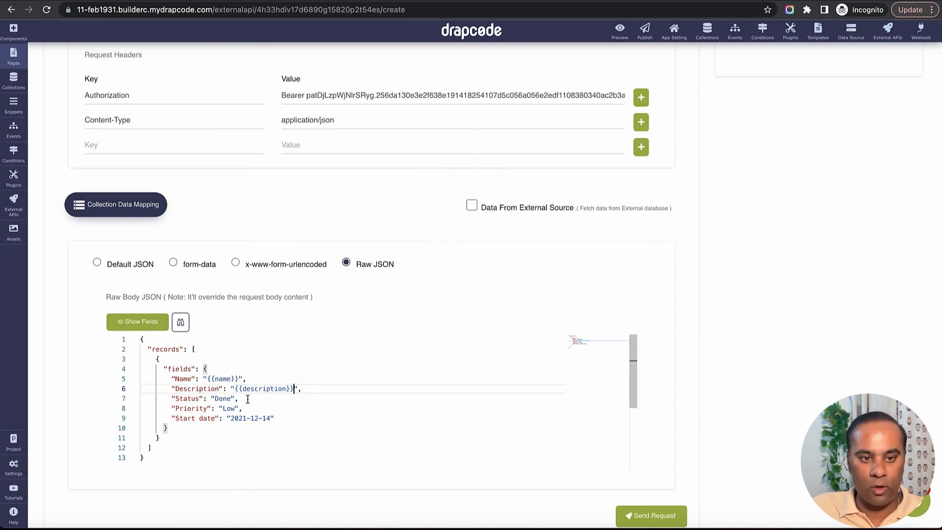
double_click(223, 398)
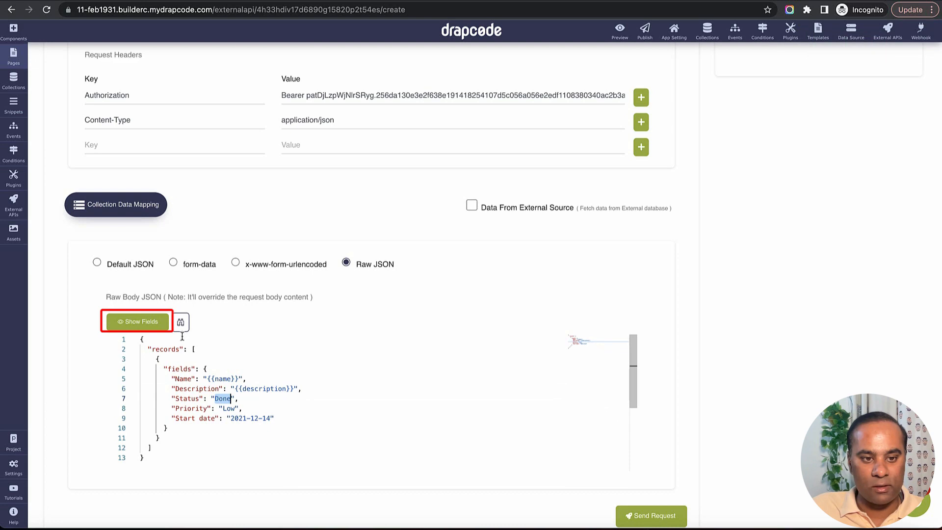
Bind Status to {{status}} in place of Done and delete the Priority line from the JSON body
left_click(137, 322)
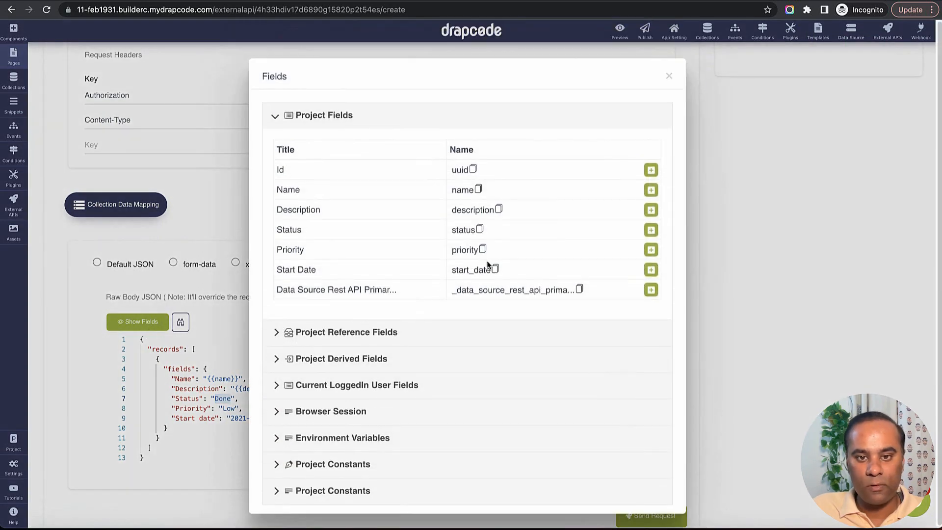
left_click(651, 229)
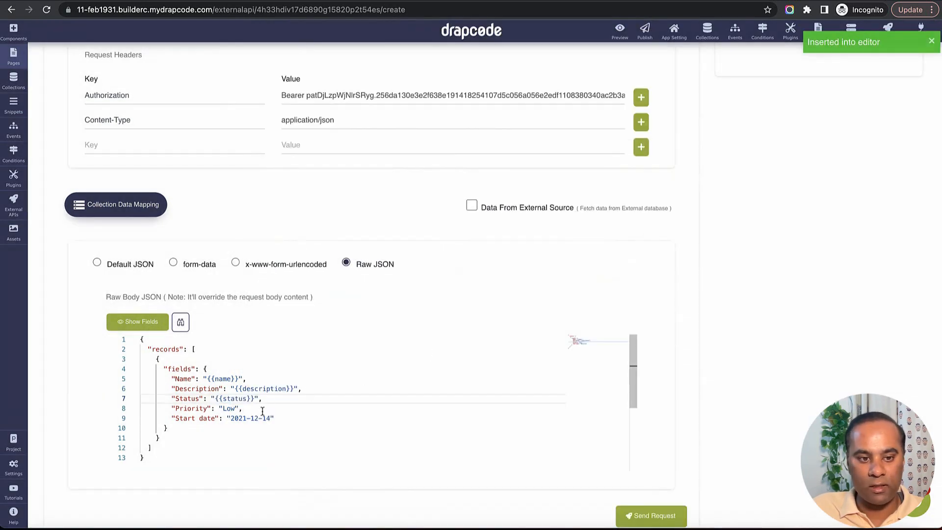
double_click(228, 408)
triple_click(226, 409)
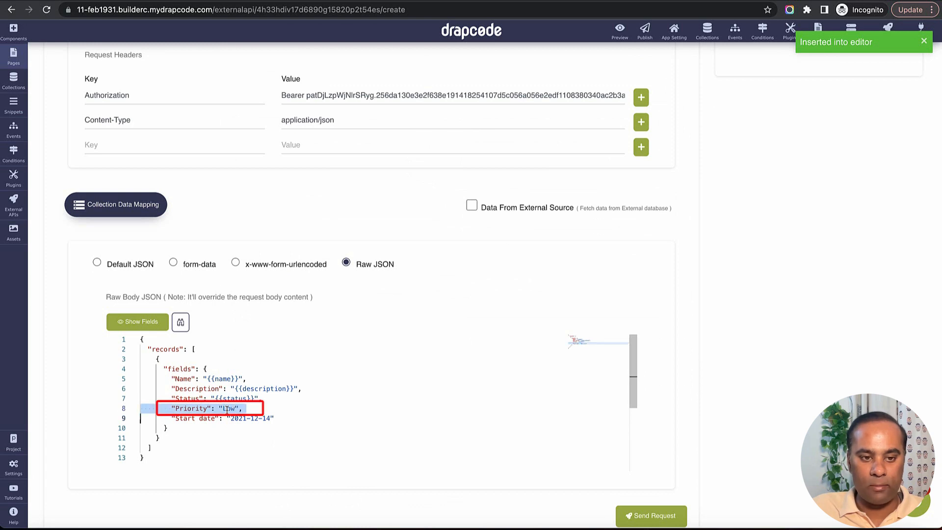
key("BackSpace")
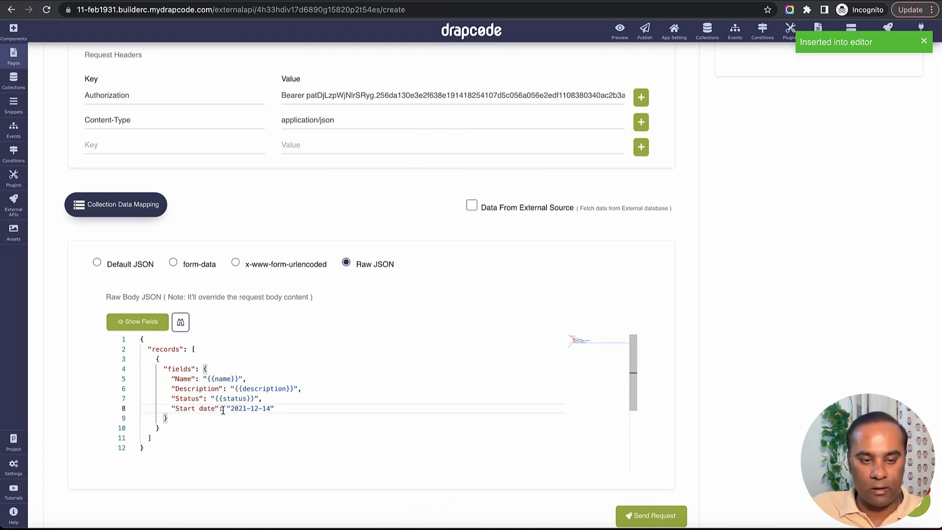
Replace the sample date 2021-12-14 with the {{start_date}} field binding
left_click_drag(230, 409, 270, 409)
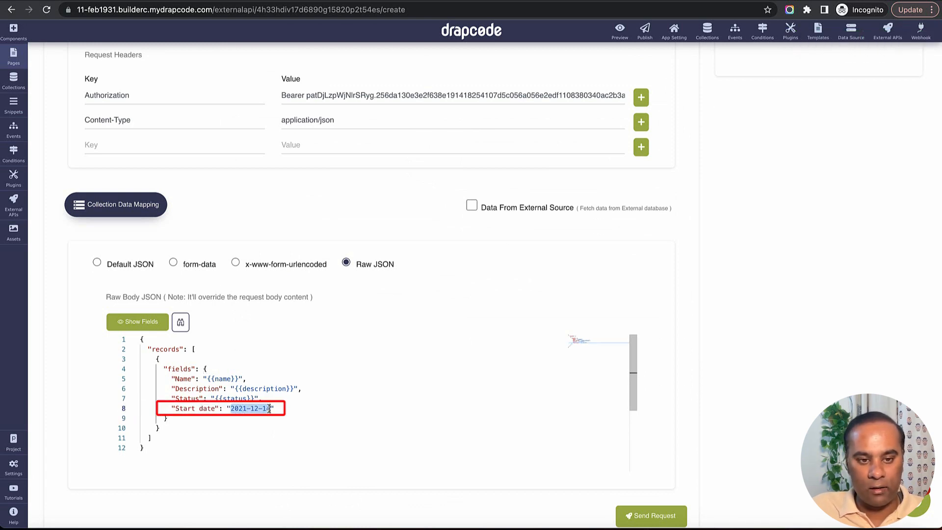
left_click(137, 321)
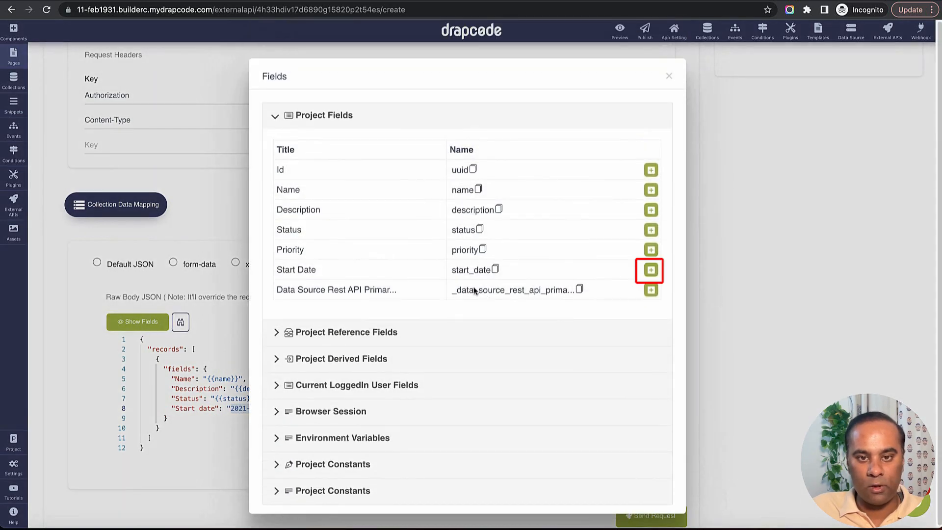
left_click(652, 270)
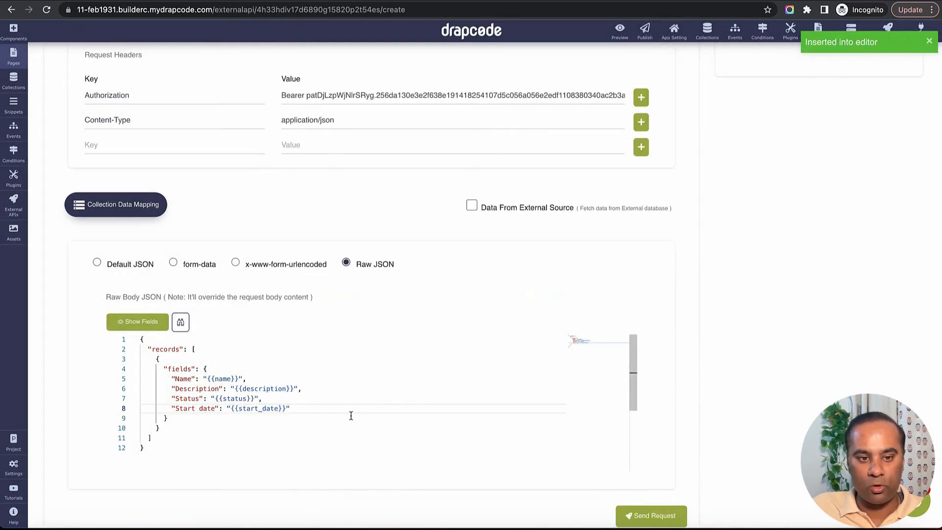
left_click(181, 322)
left_click(339, 400)
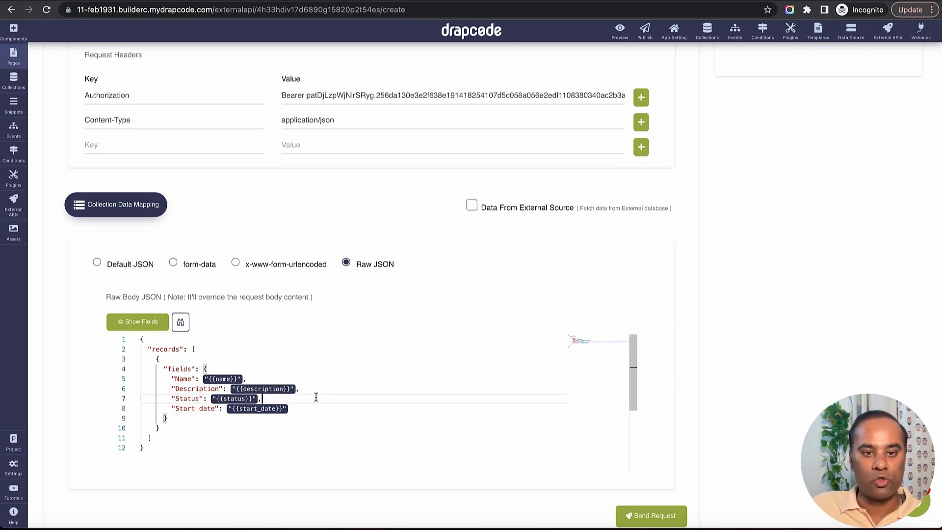
Save the Airtable POST request with Save Setting, returning to the REST API list
scroll(373, 312, "up", 2)
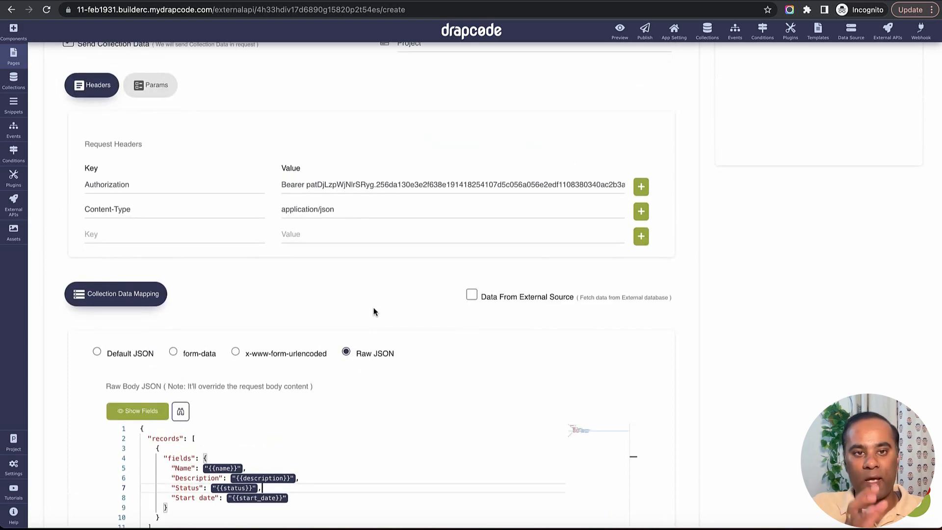
scroll(374, 311, "down", 5)
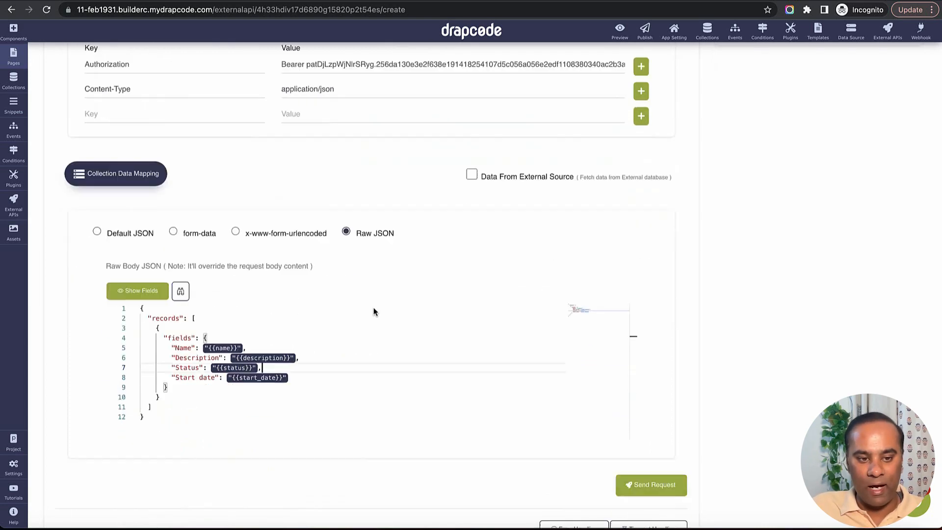
left_click_drag(144, 328, 118, 224)
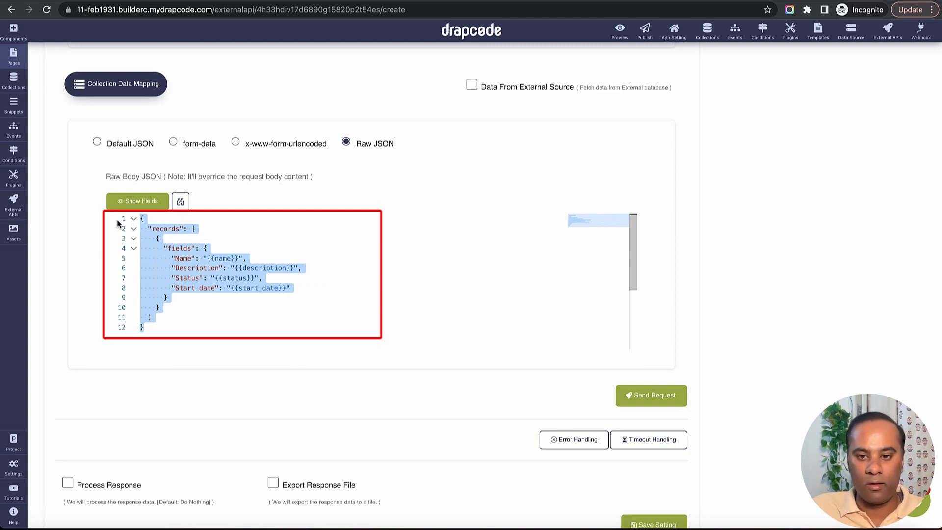
scroll(628, 440, "down", 2)
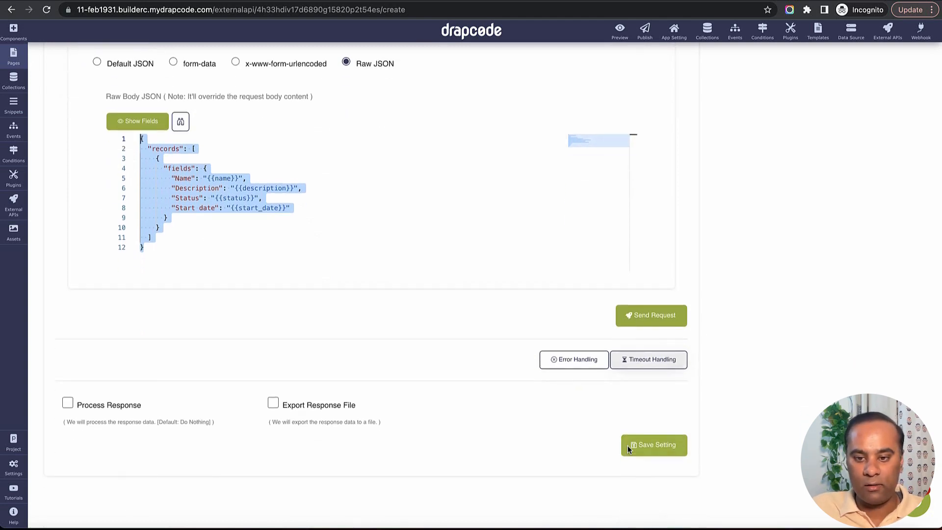
left_click(660, 453)
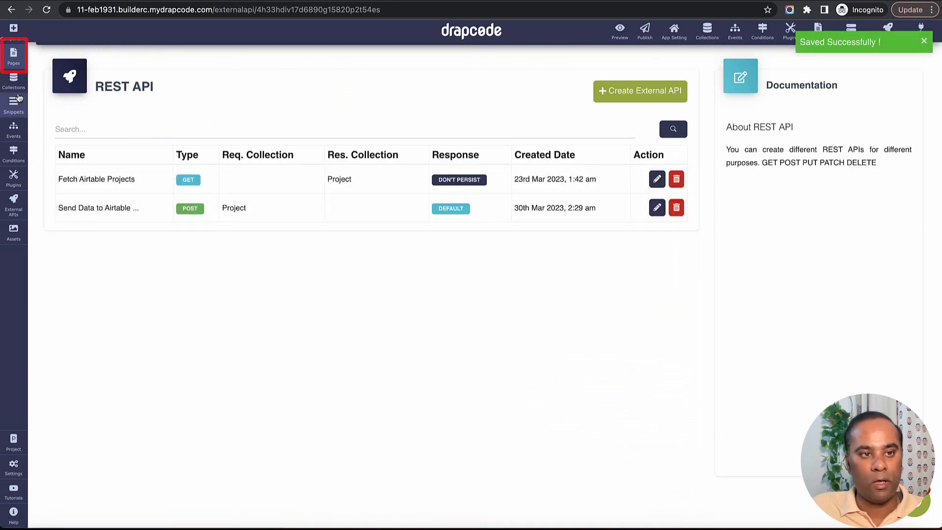
Place a Collection Form component on the Home page canvas
left_click(13, 54)
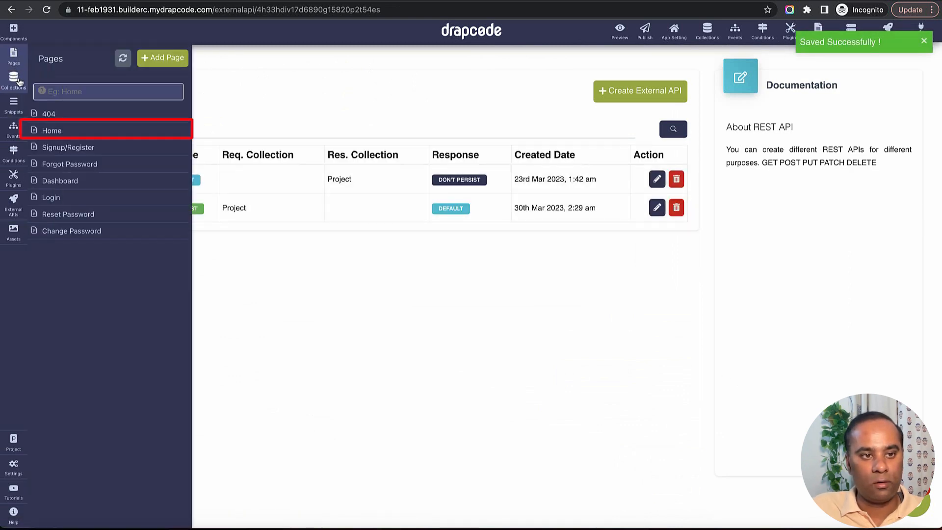
left_click(52, 130)
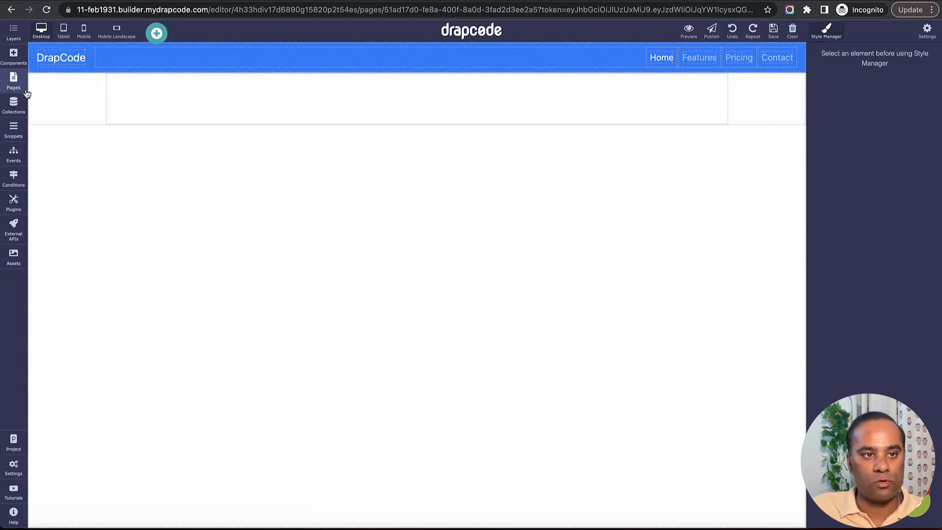
left_click(13, 59)
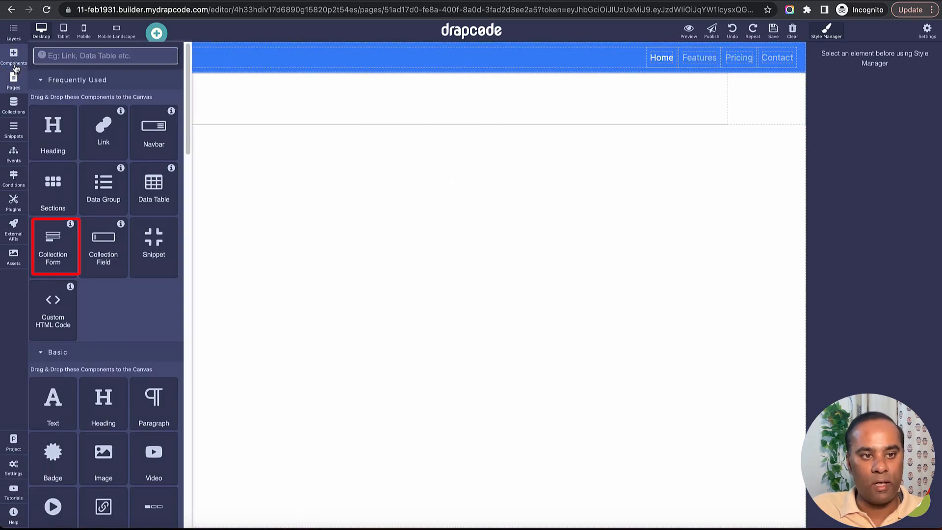
left_click_drag(53, 245, 369, 132)
Bind the form to the Project collection, leaving its event unset
left_click(844, 127)
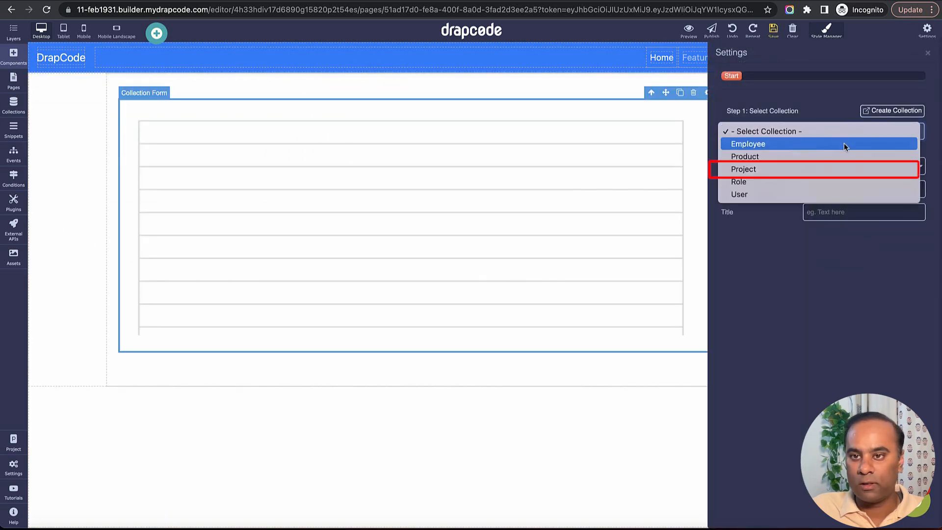
left_click(836, 172)
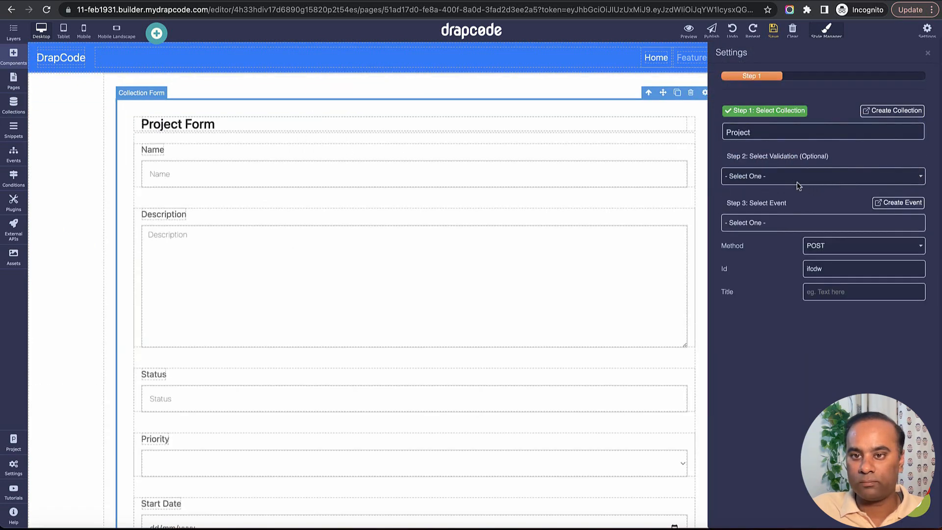
left_click(777, 224)
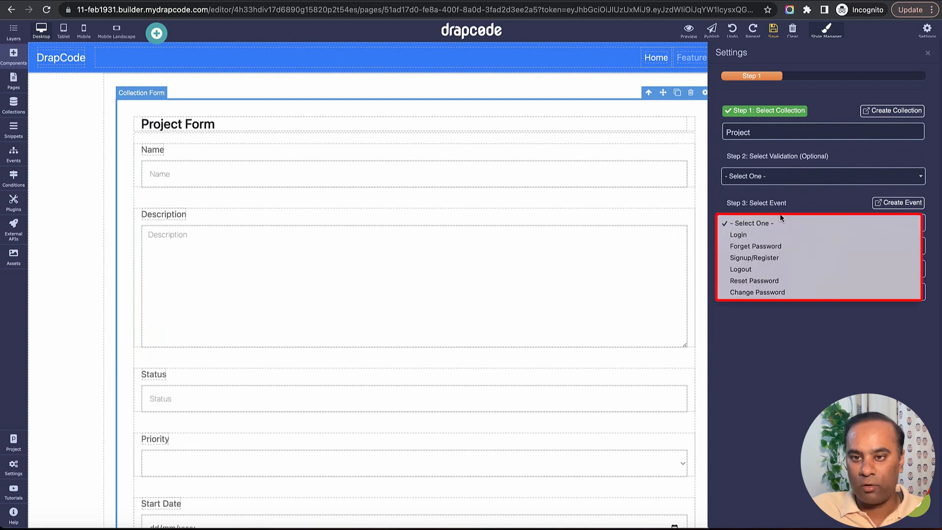
left_click(776, 224)
left_click(928, 54)
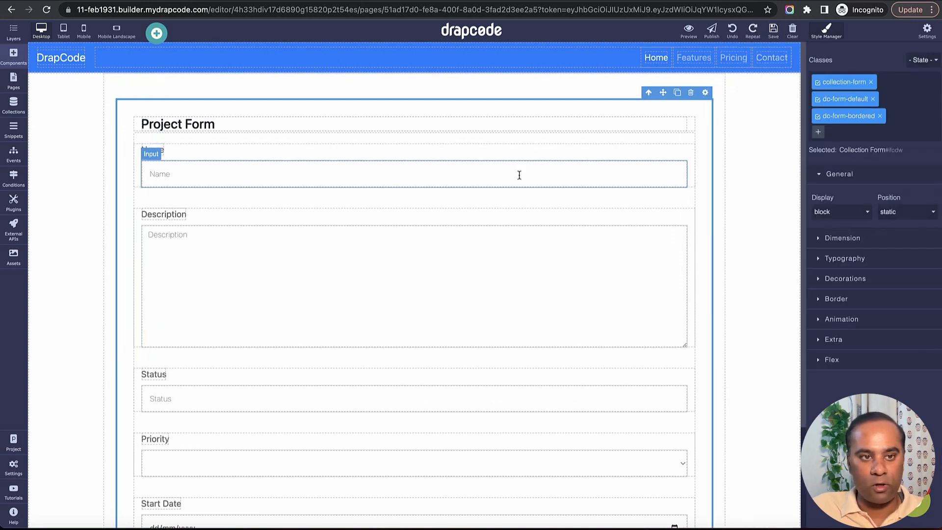
Bring up the Events panel listing the project events
scroll(503, 296, "down", 1)
scroll(504, 296, "down", 3)
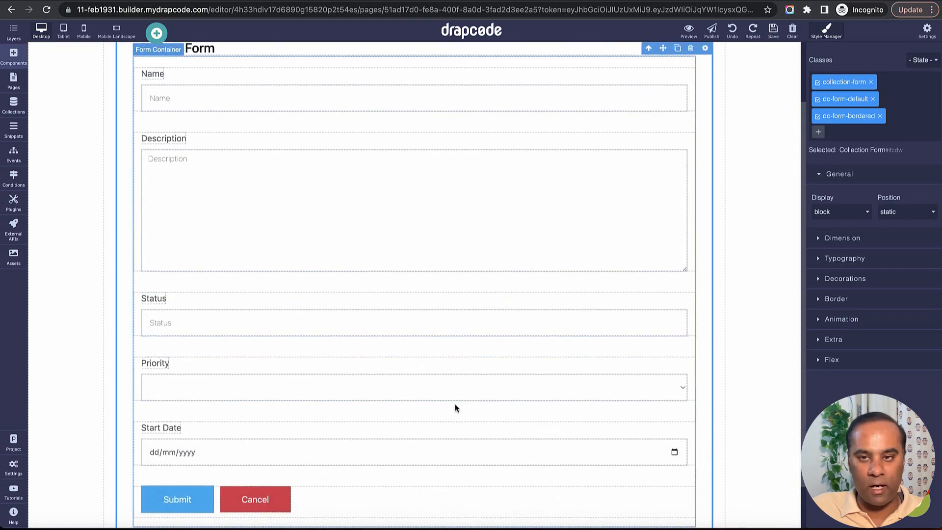
scroll(547, 261, "up", 3)
left_click(15, 155)
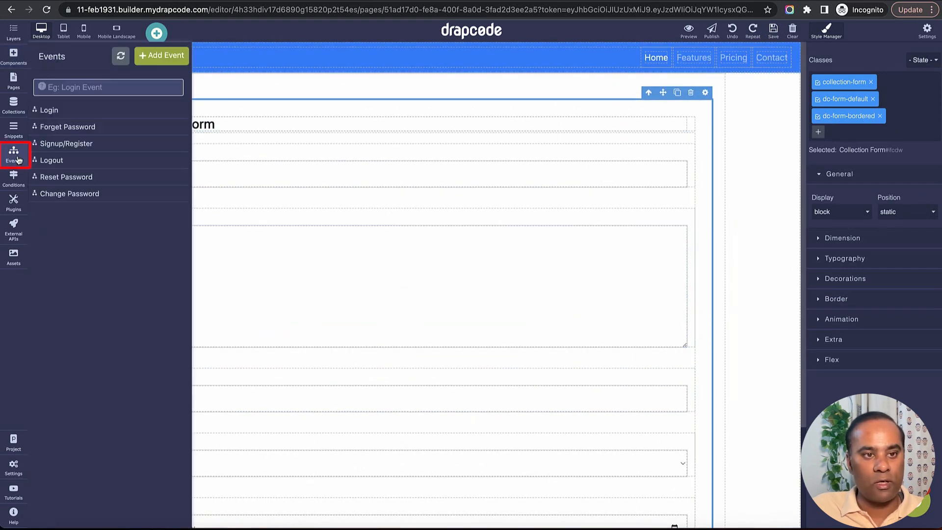
Create a new event named 'Save Project And Send It To Airtable'
left_click(157, 57)
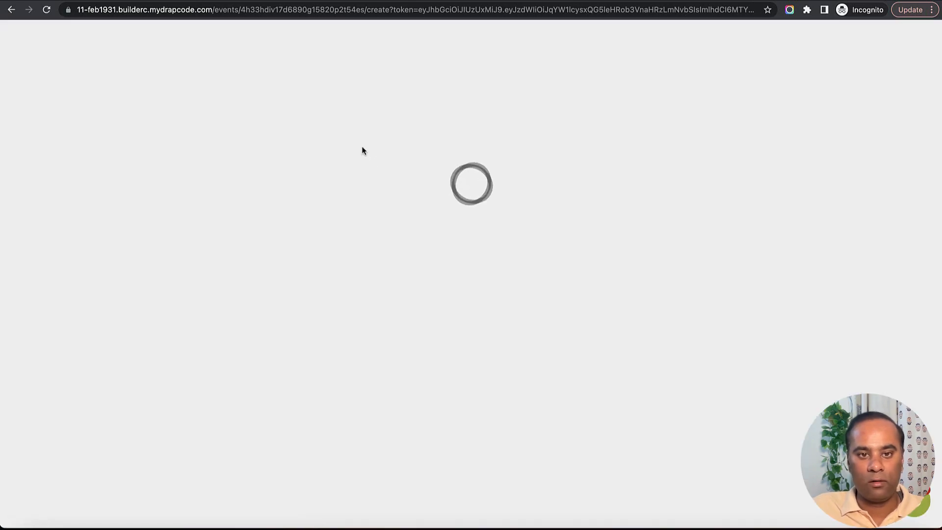
type("Sa")
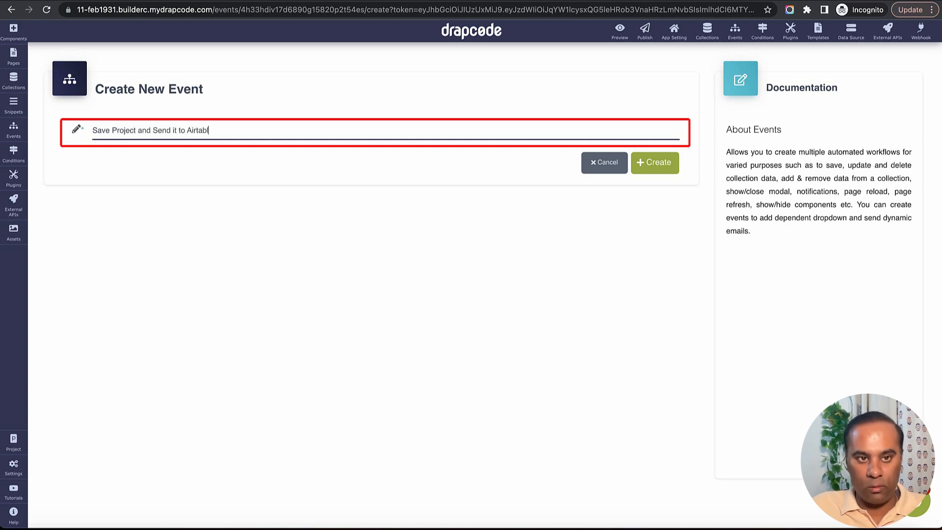
type("e")
left_click(660, 164)
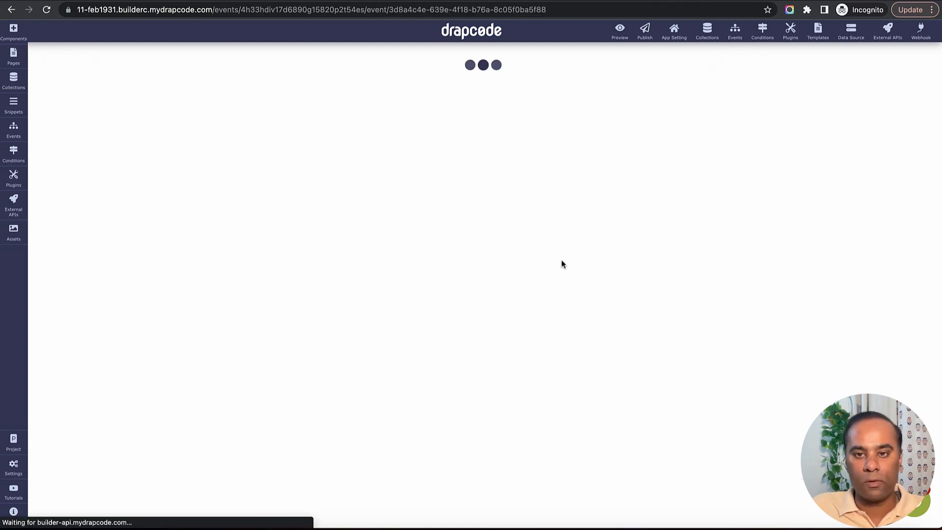
Add a Save Data action as the first step, targeting the Project collection
left_click(372, 193)
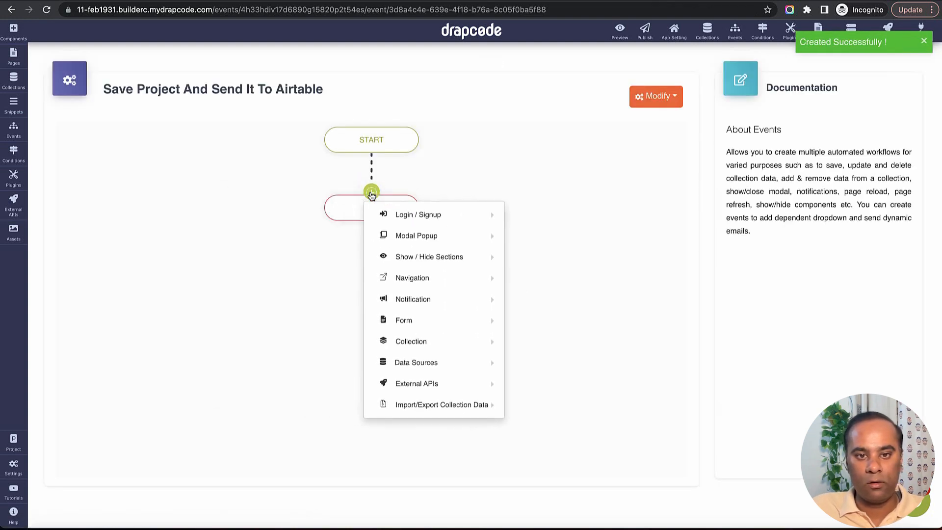
mouse_move(417, 322)
mouse_move(488, 341)
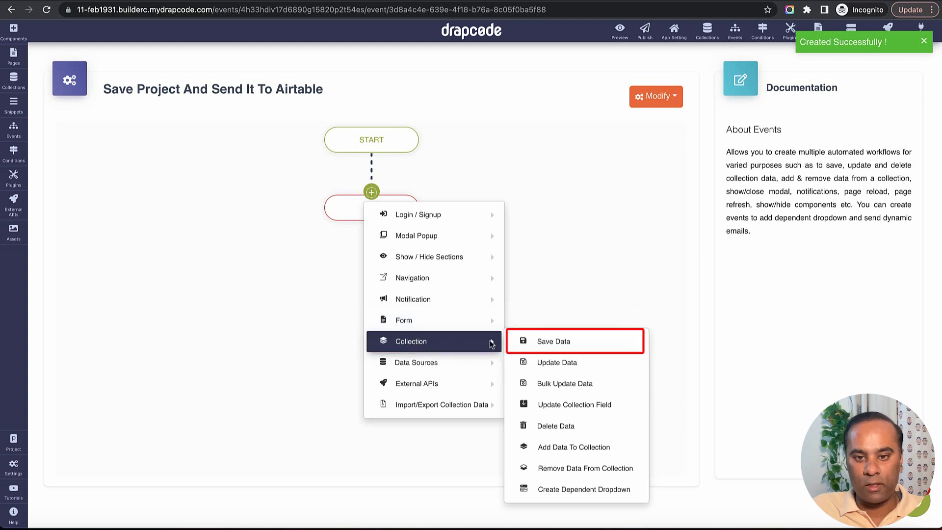
left_click(552, 281)
left_click(435, 155)
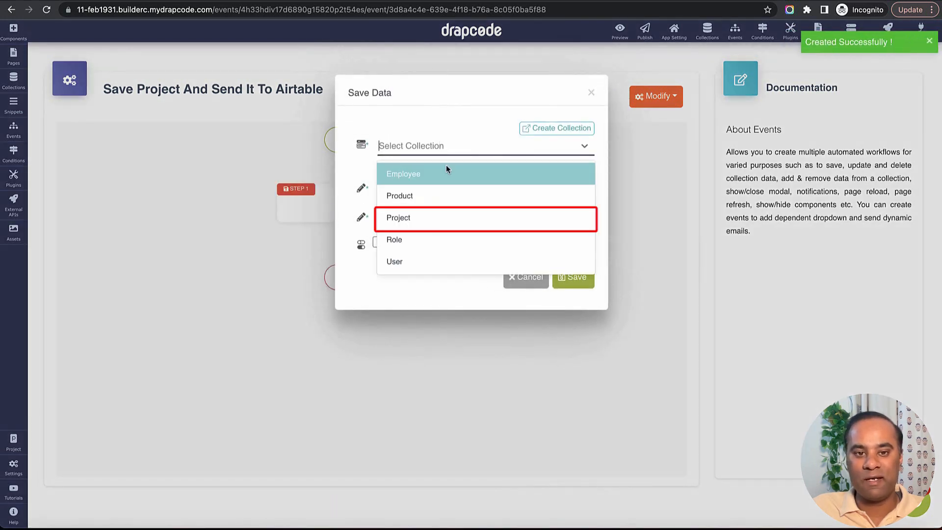
left_click(447, 215)
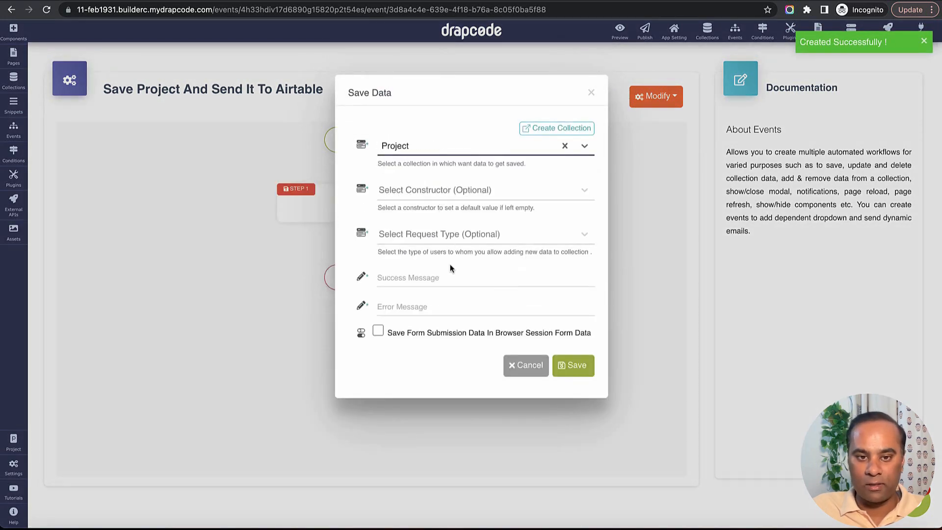
Set success message 'Saved in Collection' and error message 'Error', then save the step
left_click(448, 278)
type("Saved i")
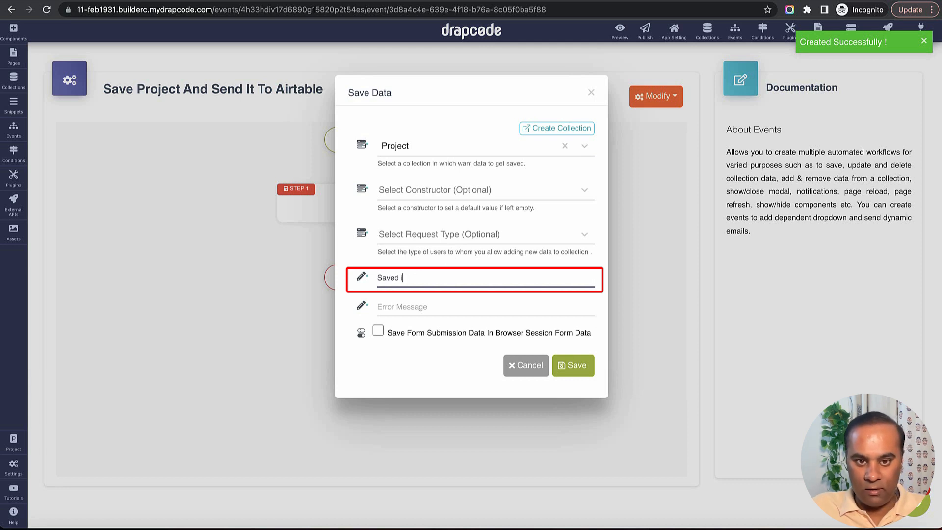
type("n Collection")
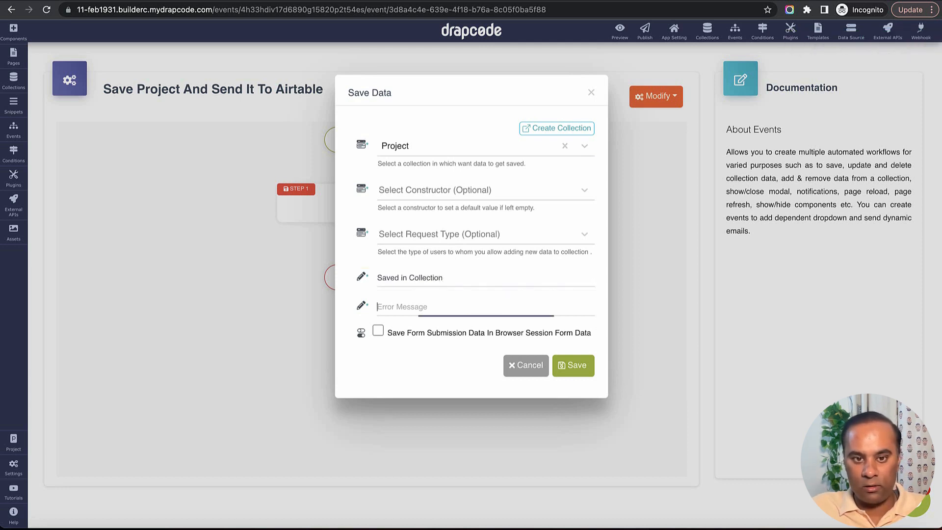
left_click(486, 307)
type("Error")
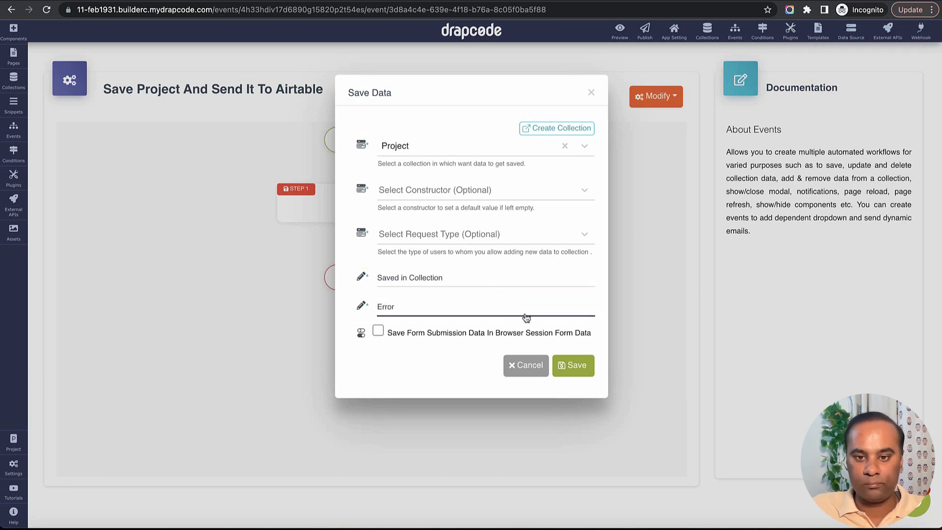
left_click(569, 373)
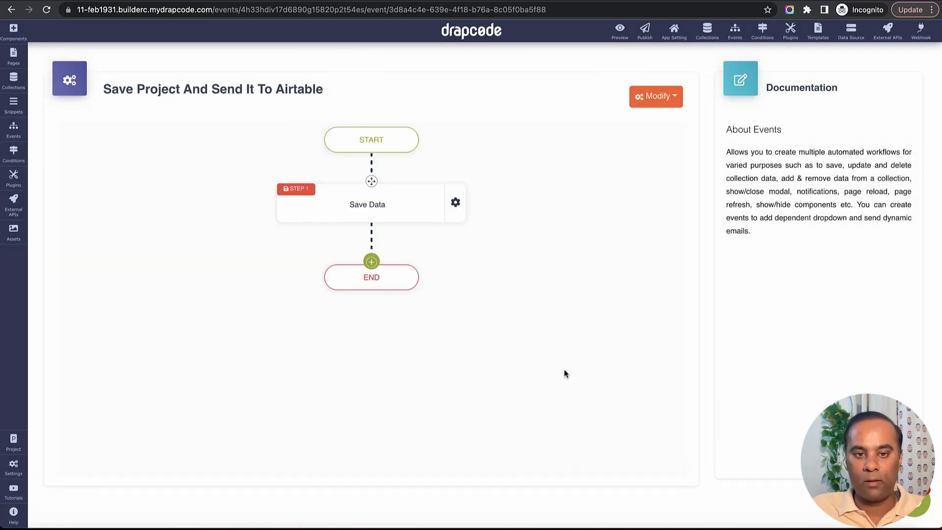
Add a Send Data To External API step using 'Send Data to Airtable to create project' with message 'Sent to Airtable'
left_click(365, 267)
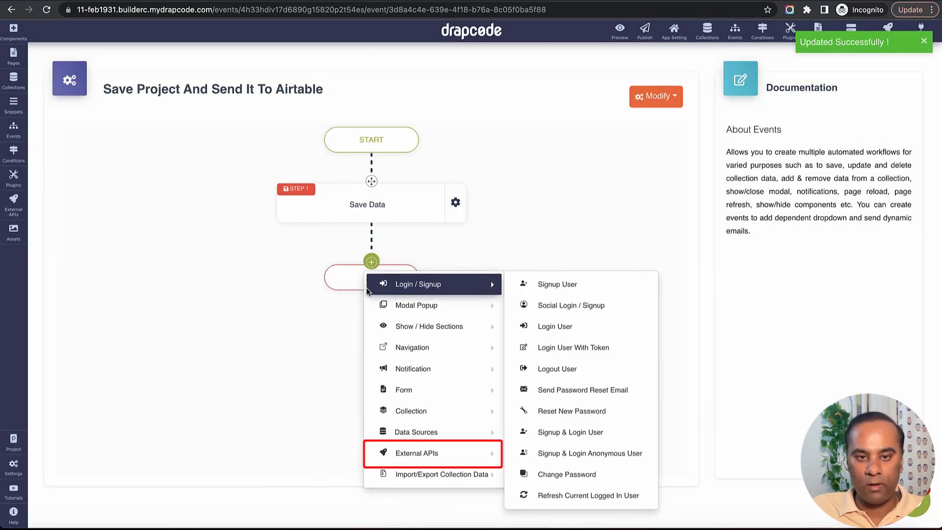
mouse_move(433, 450)
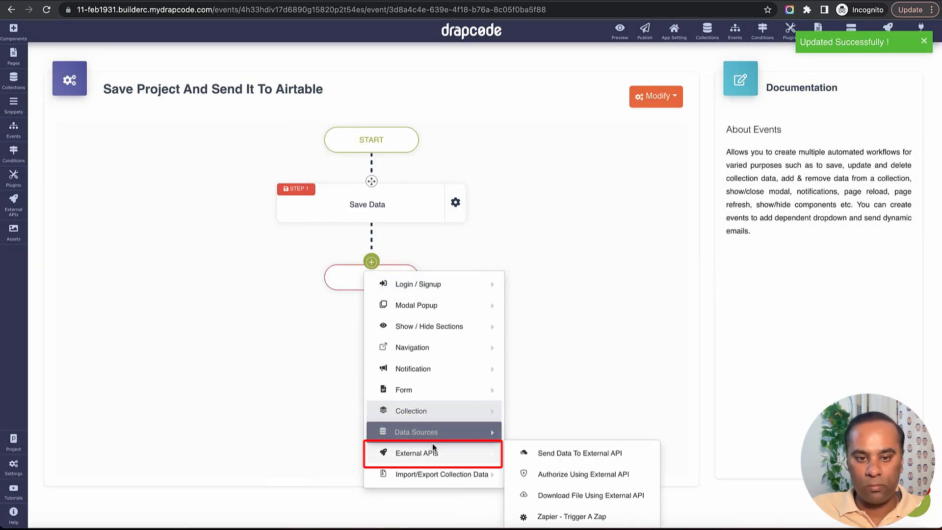
left_click(600, 458)
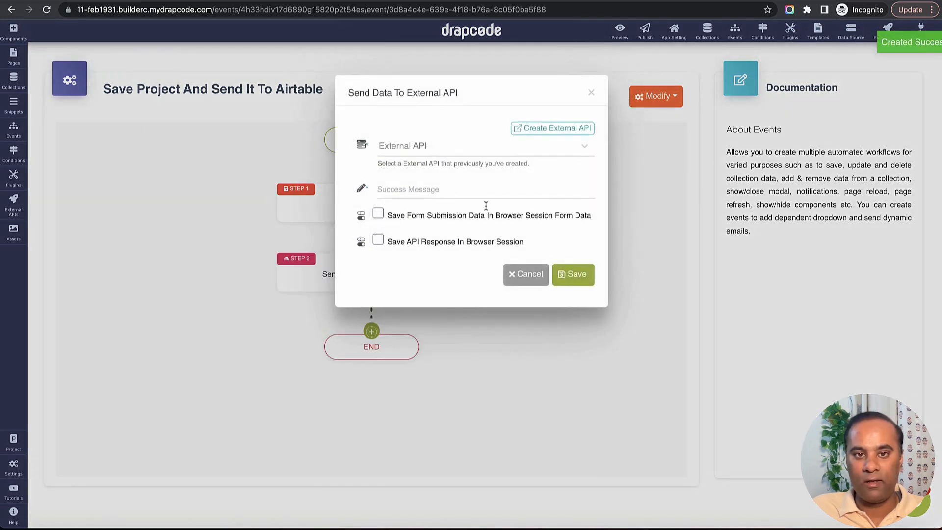
left_click(480, 146)
left_click(477, 196)
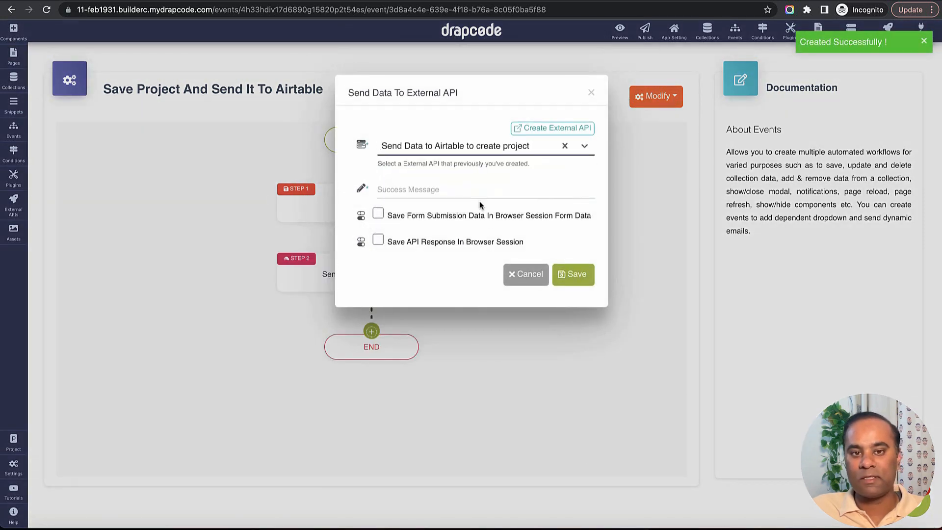
left_click(441, 190)
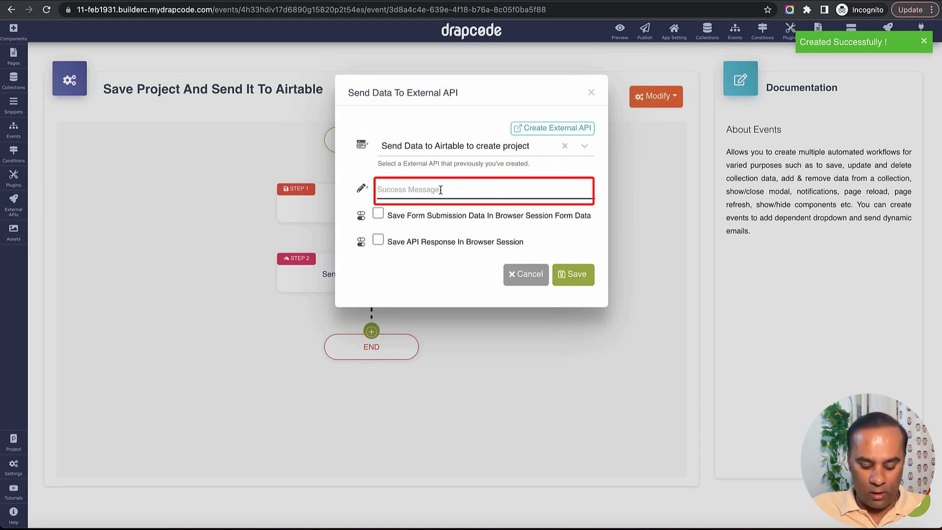
type("Sent to Airtable")
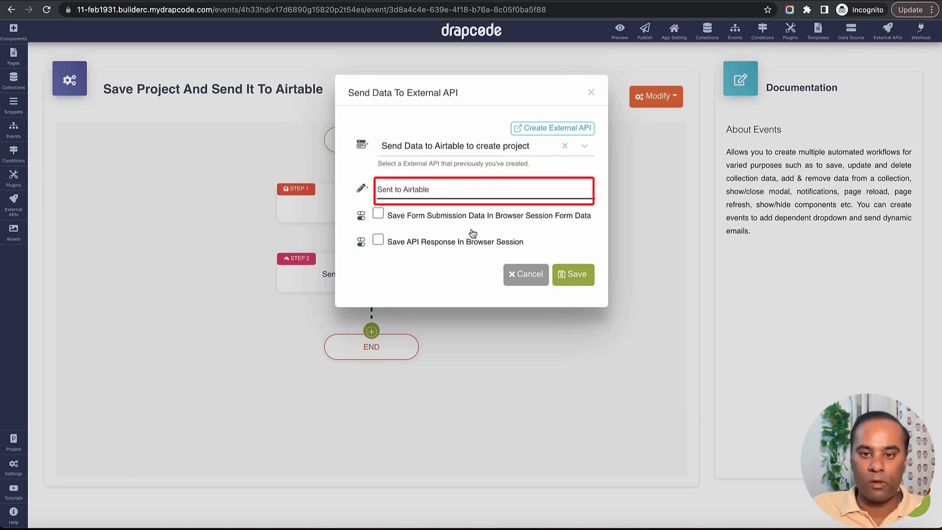
left_click(569, 274)
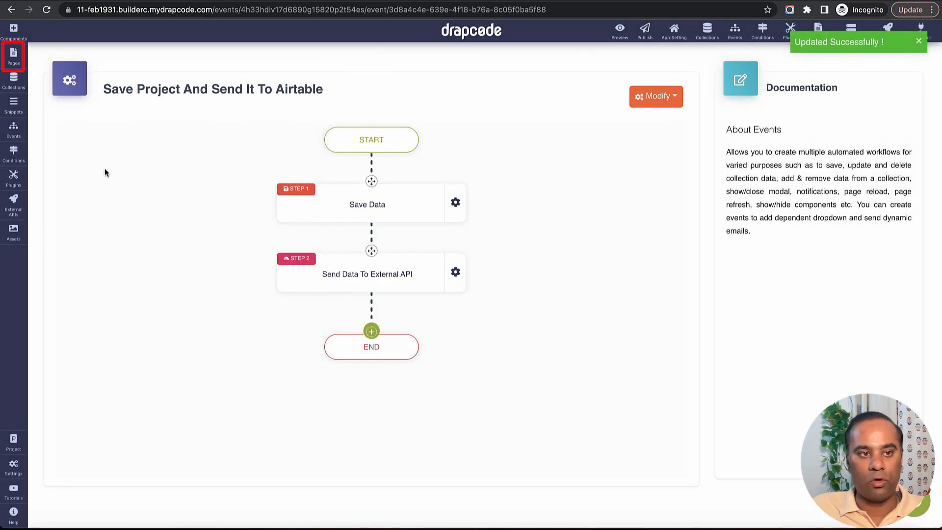
Set the Home page Project form's event to 'Save Project and Send it to Airtable' and save the page
left_click(13, 56)
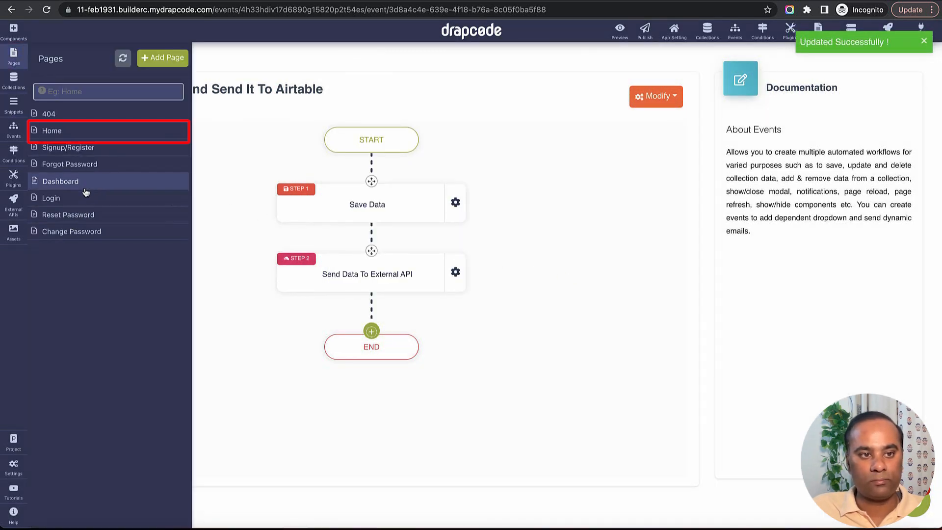
left_click(86, 133)
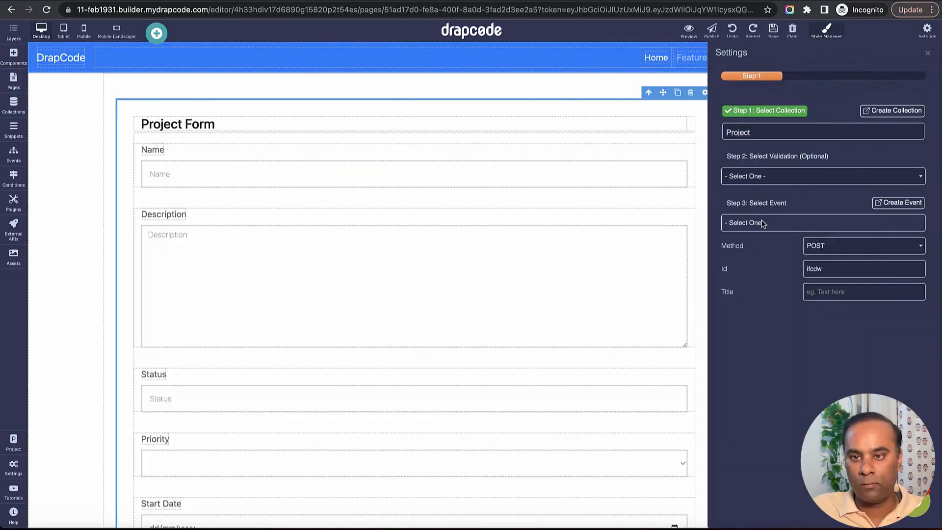
left_click(764, 224)
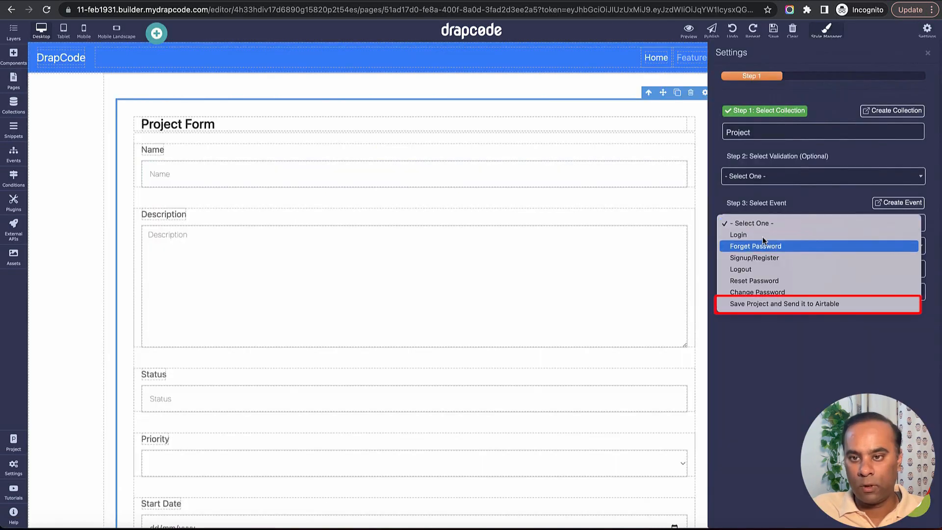
left_click(769, 304)
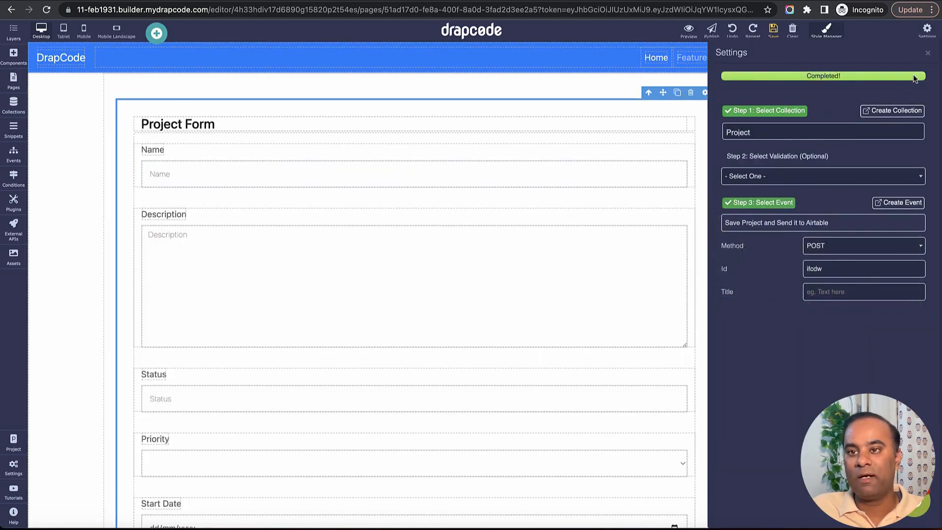
left_click(929, 53)
left_click(773, 34)
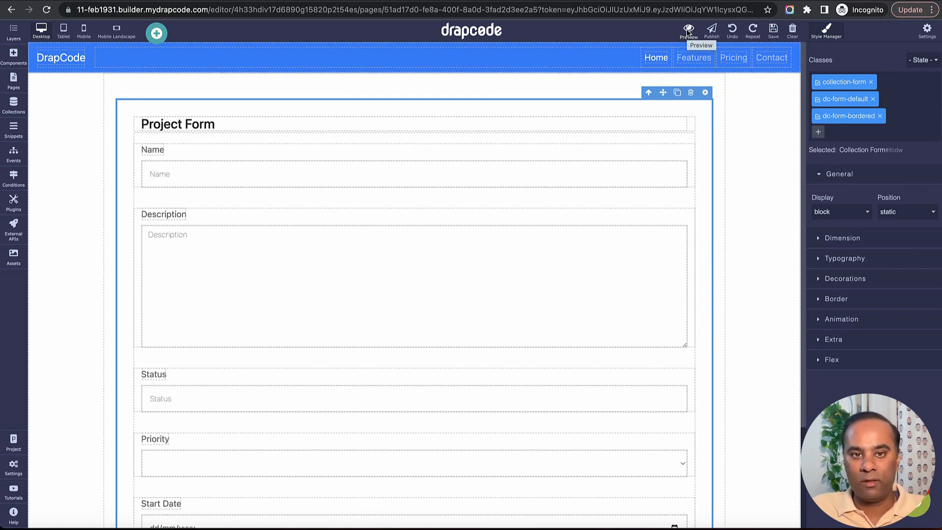
Preview the Home page, focus the form's Name field, then switch to Airtable's Projects table
left_click(688, 32)
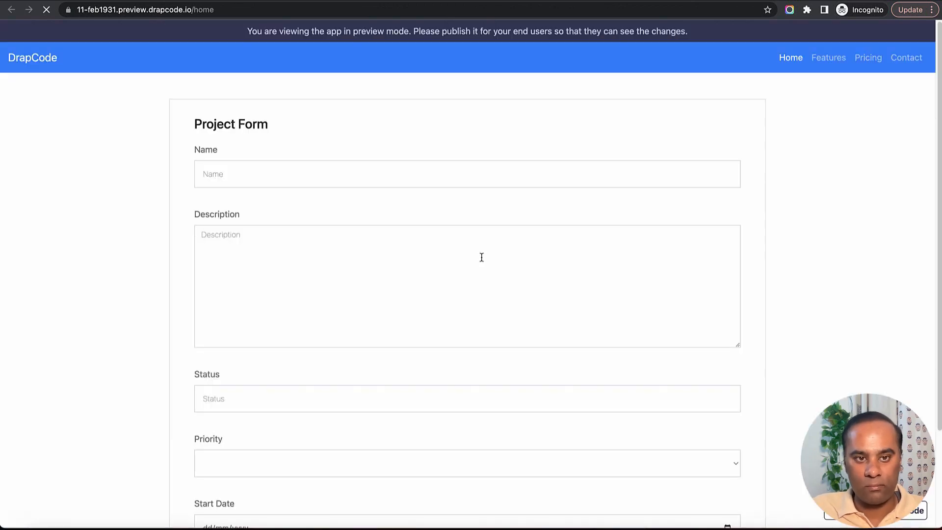
left_click(390, 169)
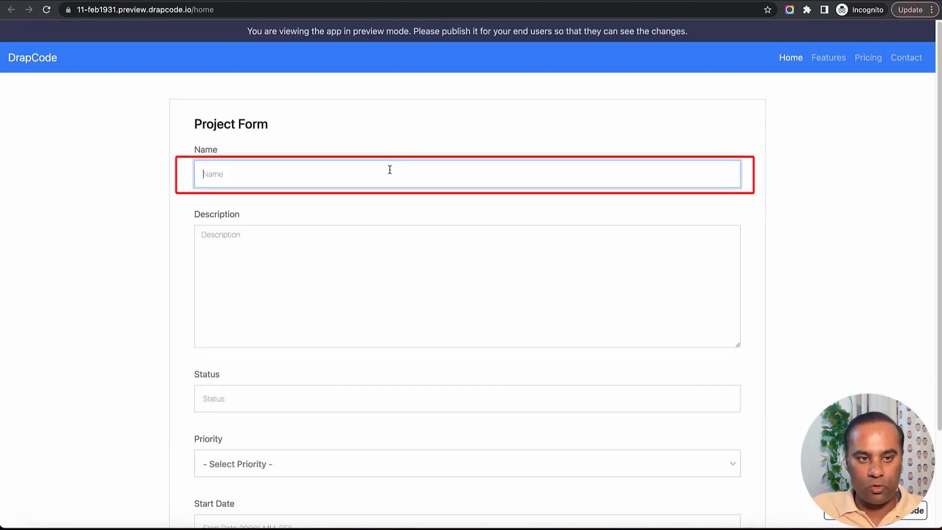
key("super+Tab")
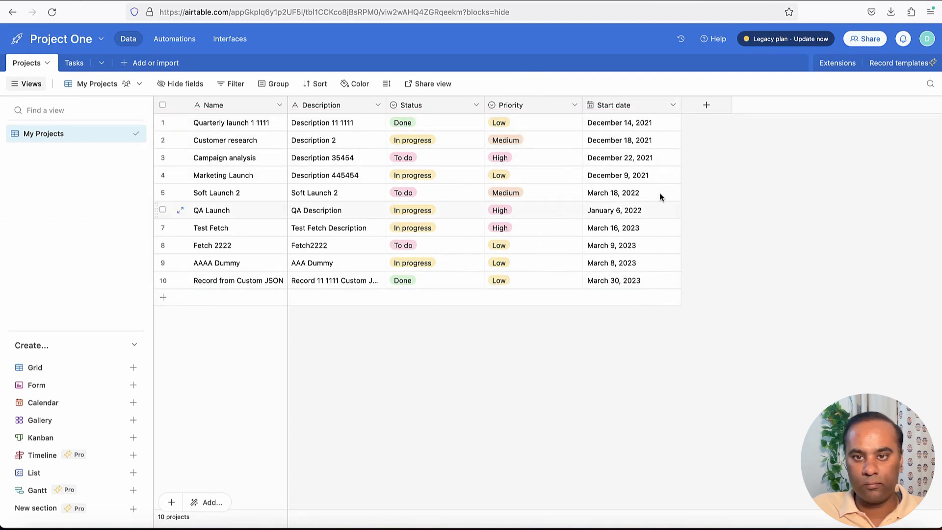
Delete the six test projects, from Soft Launch 2 through Record from Custom JSON
left_click(162, 280)
left_click(162, 263)
left_click(162, 245)
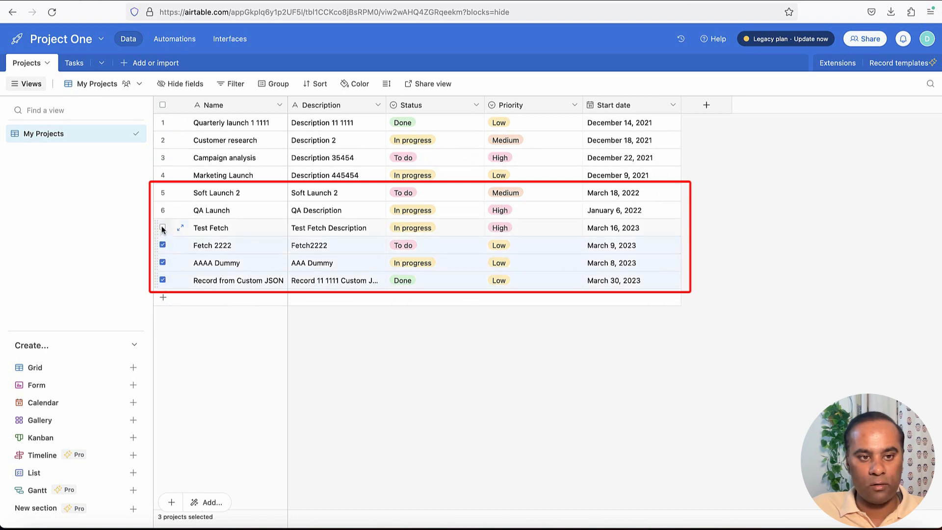
left_click(163, 228)
left_click(163, 210)
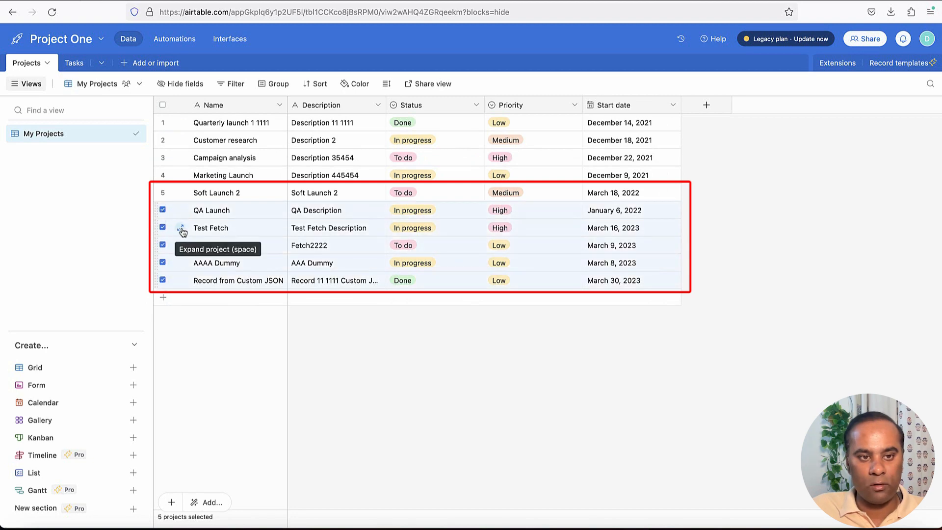
left_click(163, 192)
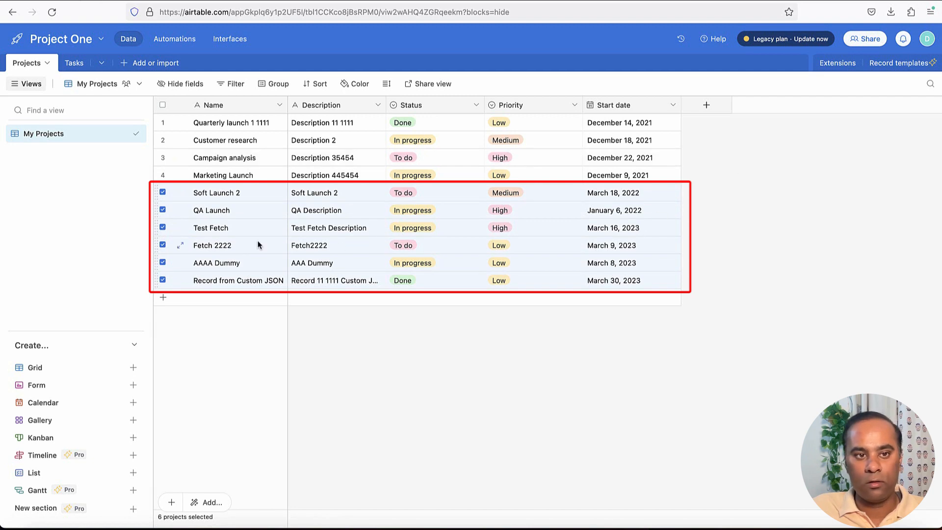
right_click(175, 199)
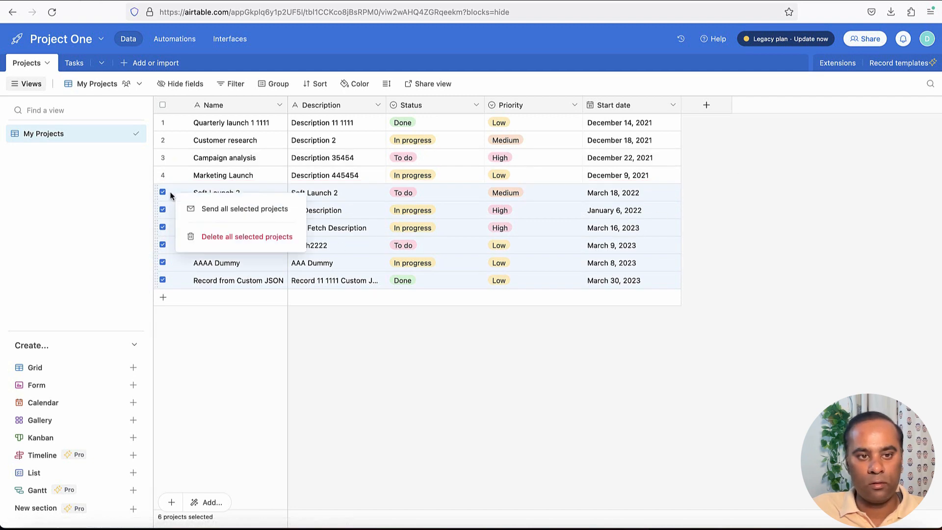
left_click(211, 237)
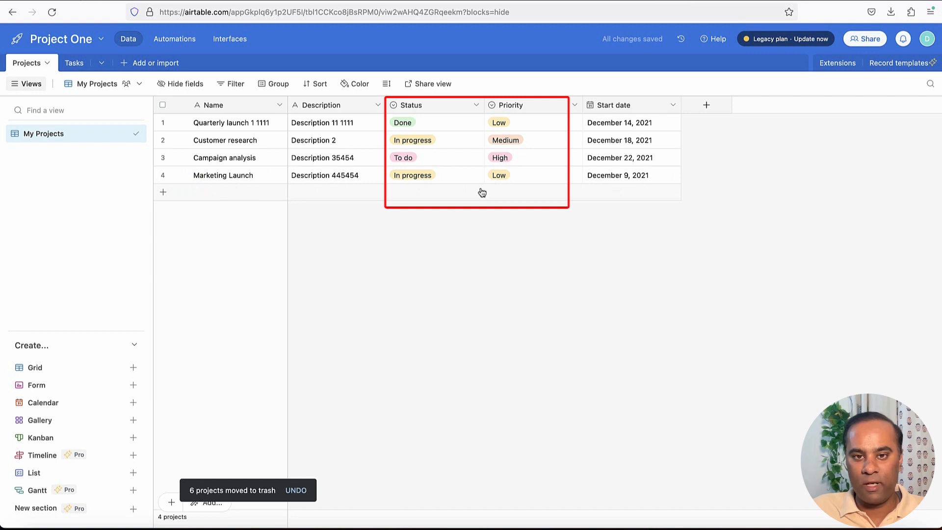
Inspect Marketing Launch's priority options without changing anything, then clear the selection
left_click(526, 181)
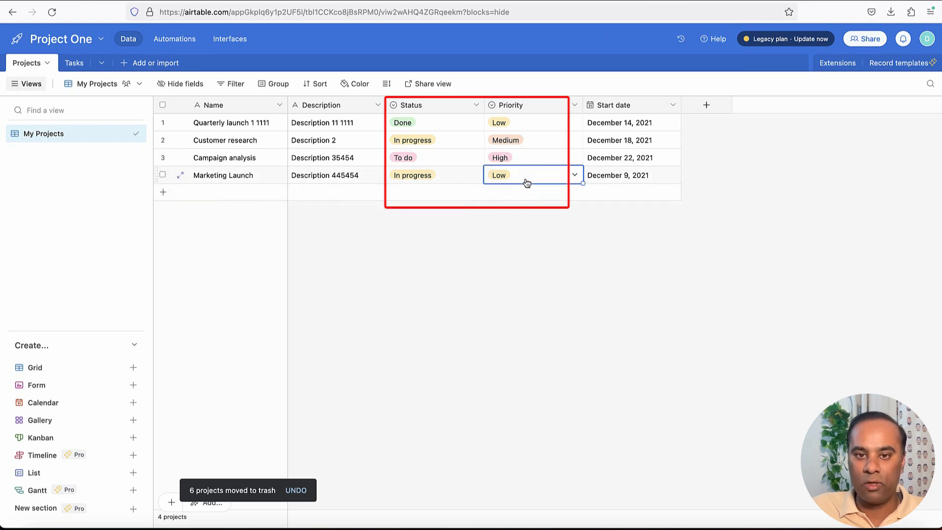
left_click(572, 176)
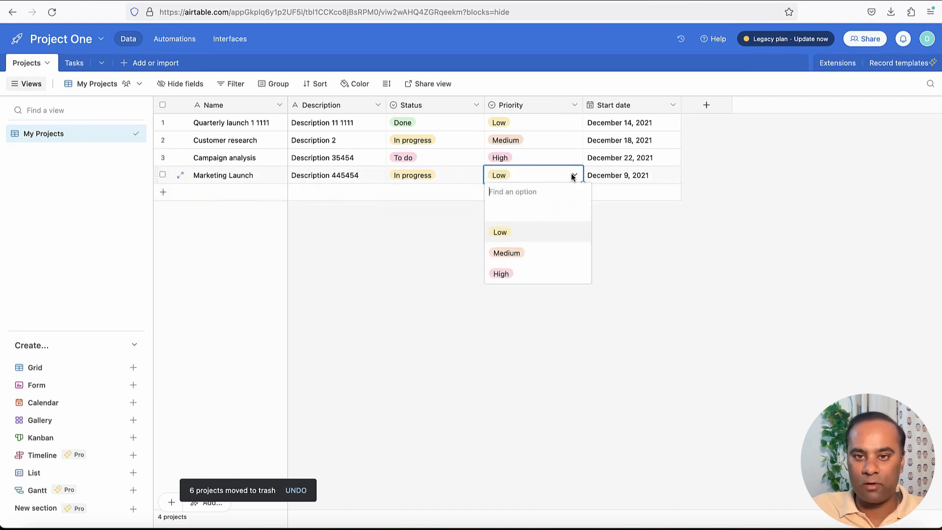
left_click(460, 178)
left_click(712, 254)
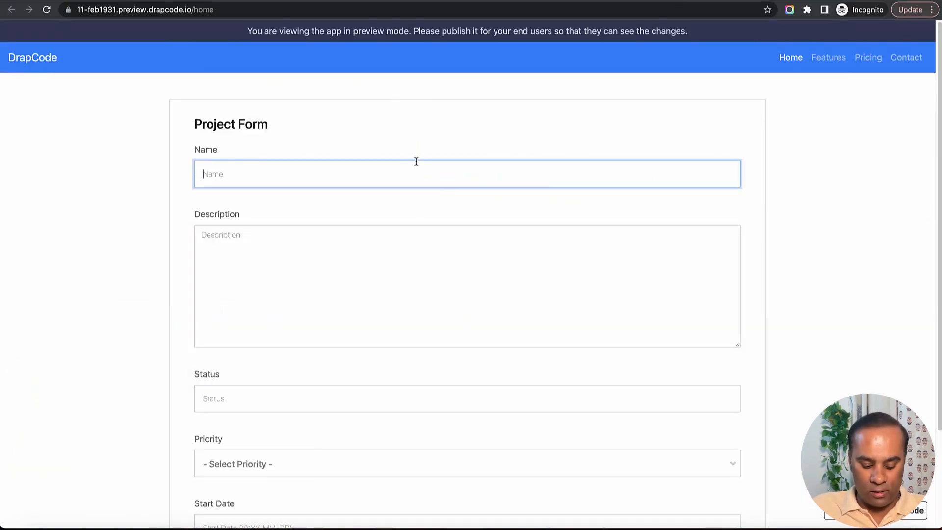
Enter 'Project 555' as both name and description, and status 'Done'
type("P")
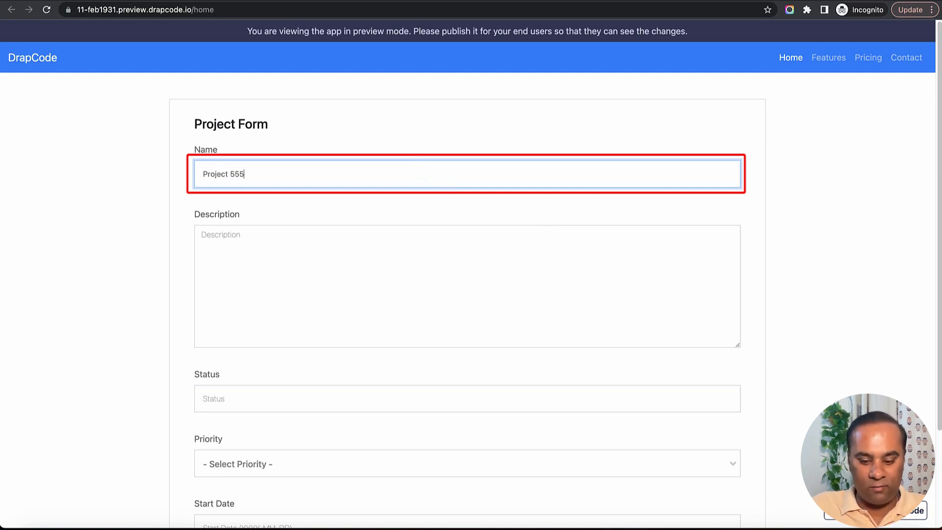
type("roject 555")
key("super+a")
key("super+c")
key("Tab")
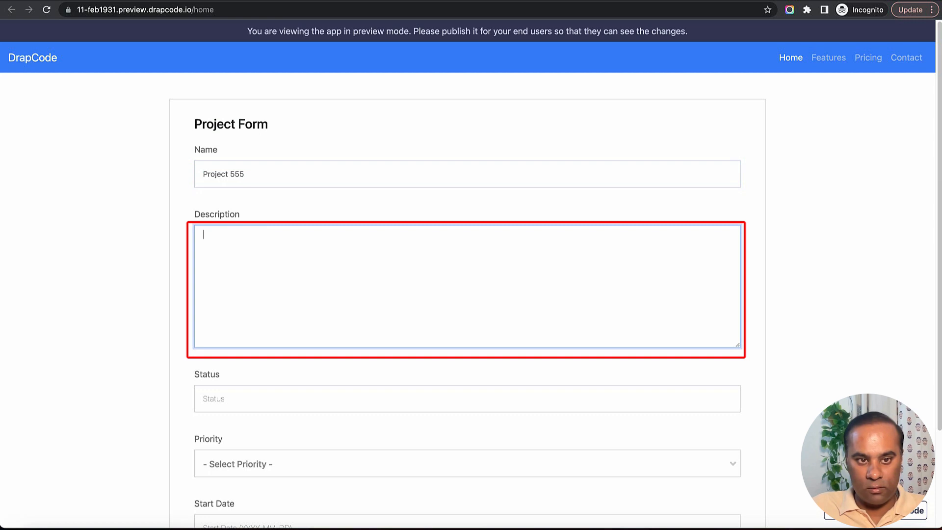
key("super+v")
key("super+v")
key("super+v")
key("Tab")
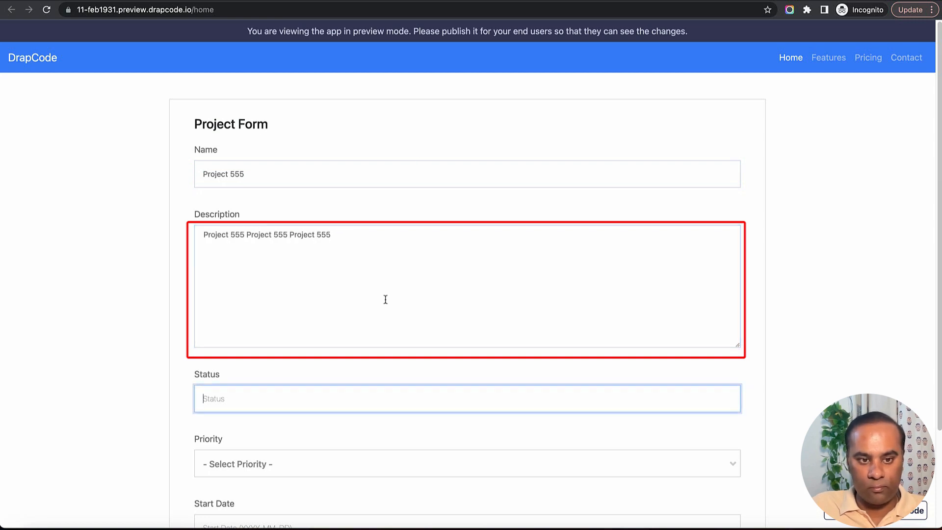
scroll(385, 299, "down", 3)
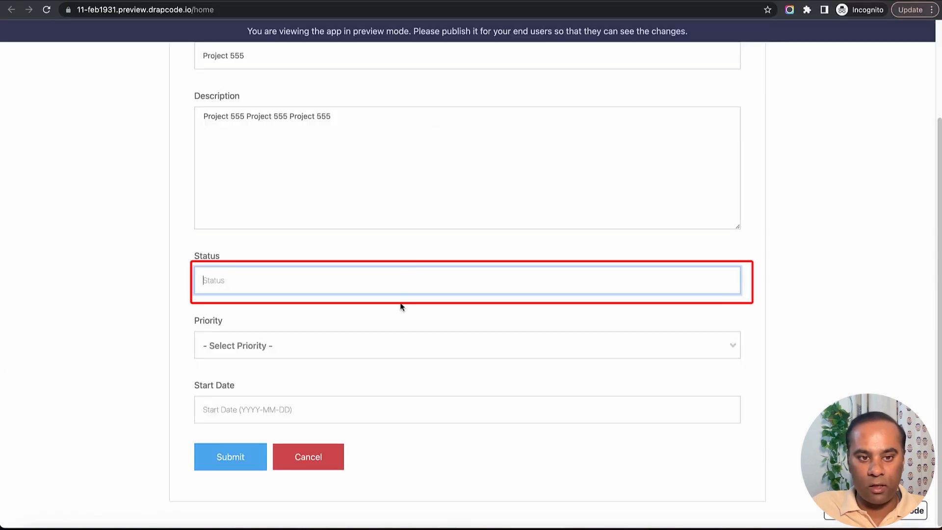
type("Done")
key("Tab")
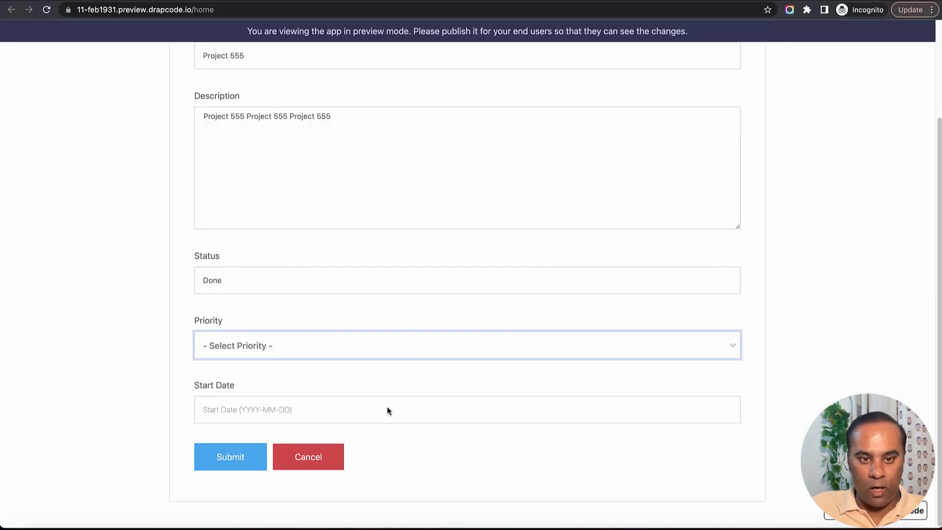
Set priority to Medium and start date 2023-03-31, then open the Project's Data collection
left_click(370, 348)
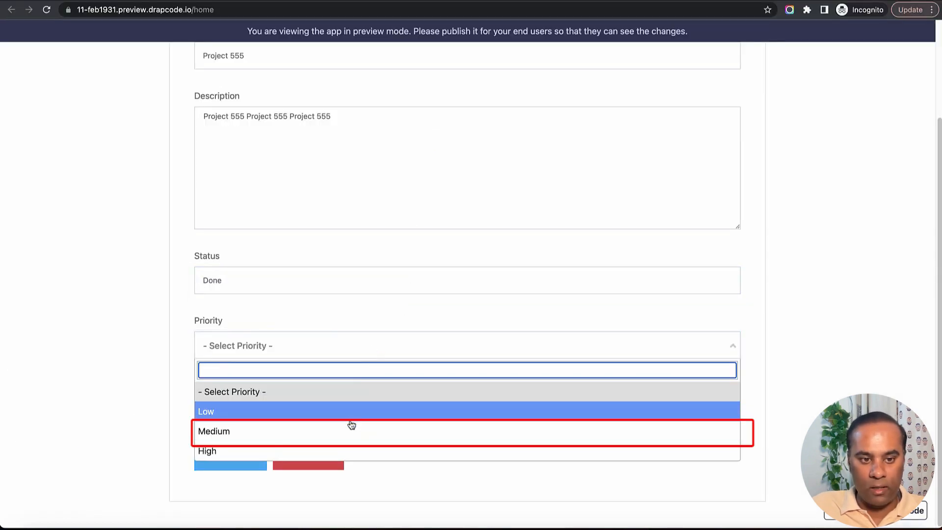
left_click(351, 434)
left_click(324, 409)
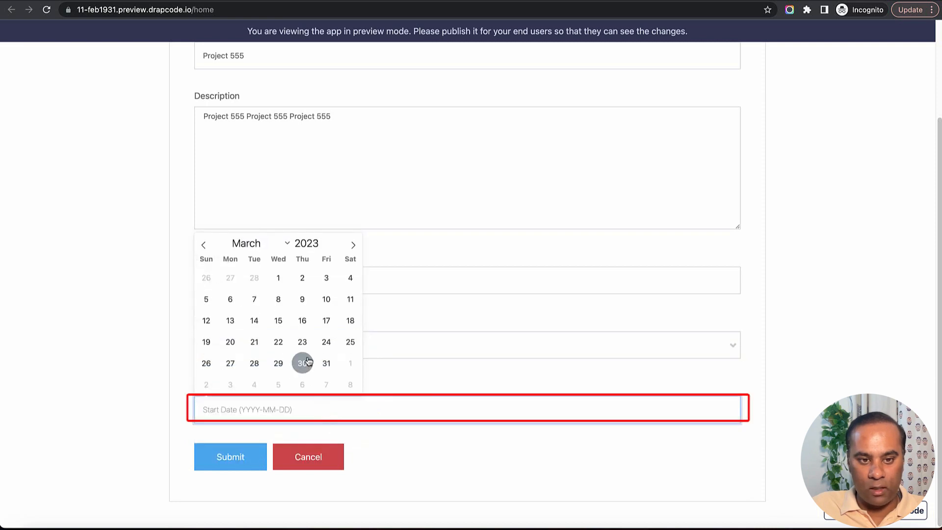
left_click(326, 363)
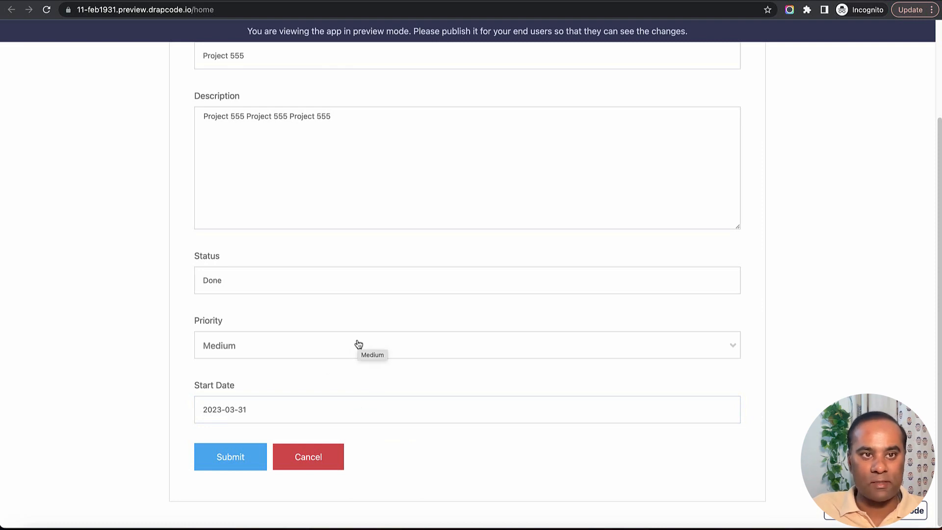
left_click(153, 6)
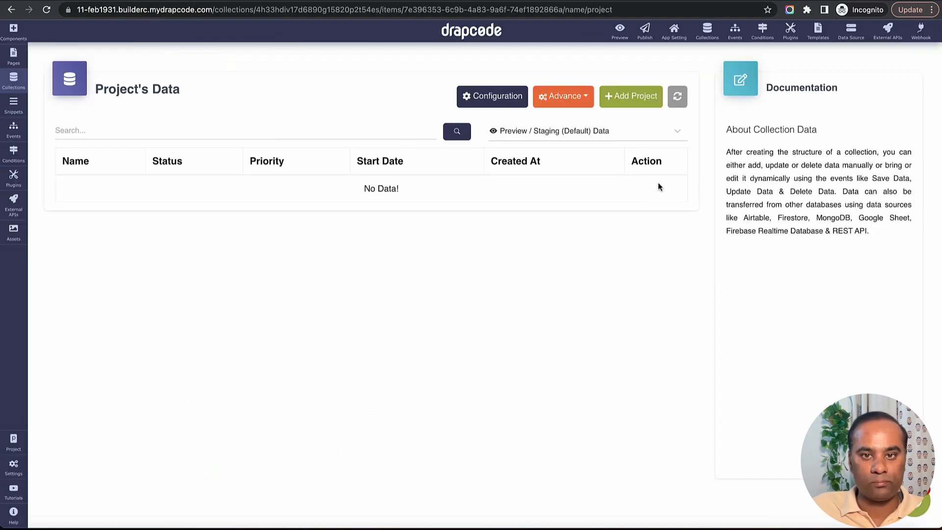
Submit Project 555 from the preview and refresh Project's Data to confirm the new record
left_click(677, 97)
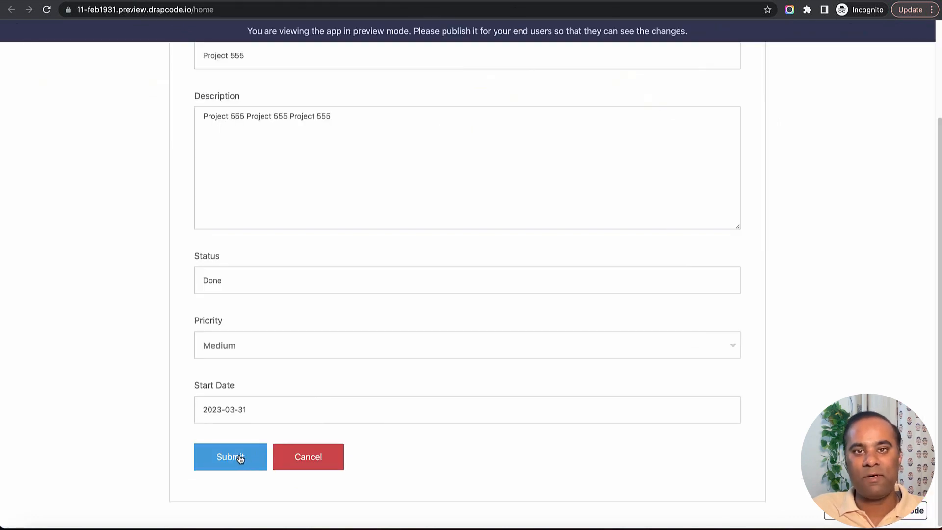
left_click(241, 461)
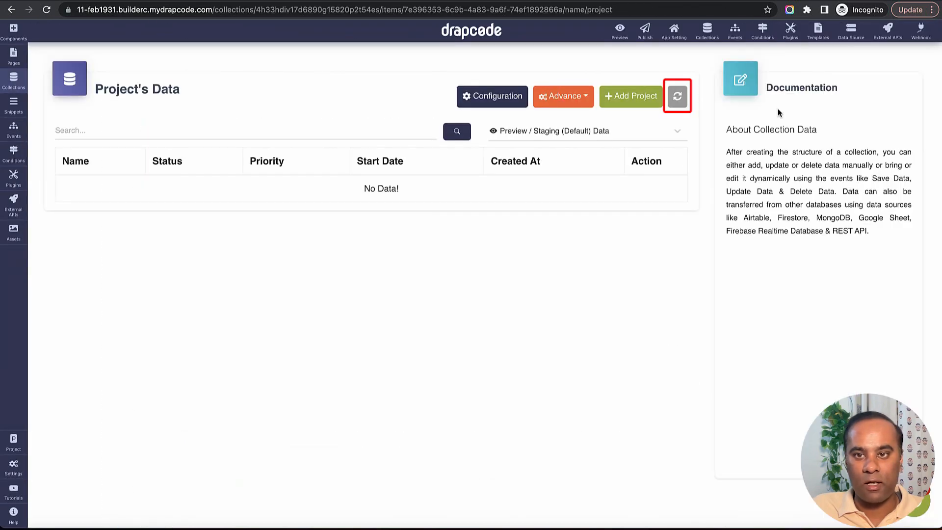
left_click(684, 102)
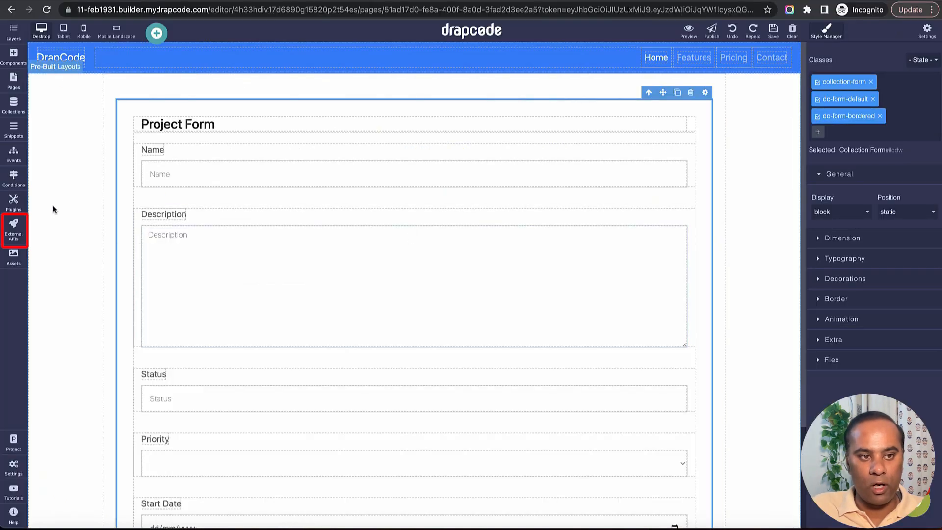
Open the 'Send Data to Airtable' request for editing in the External APIs settings
left_click(13, 231)
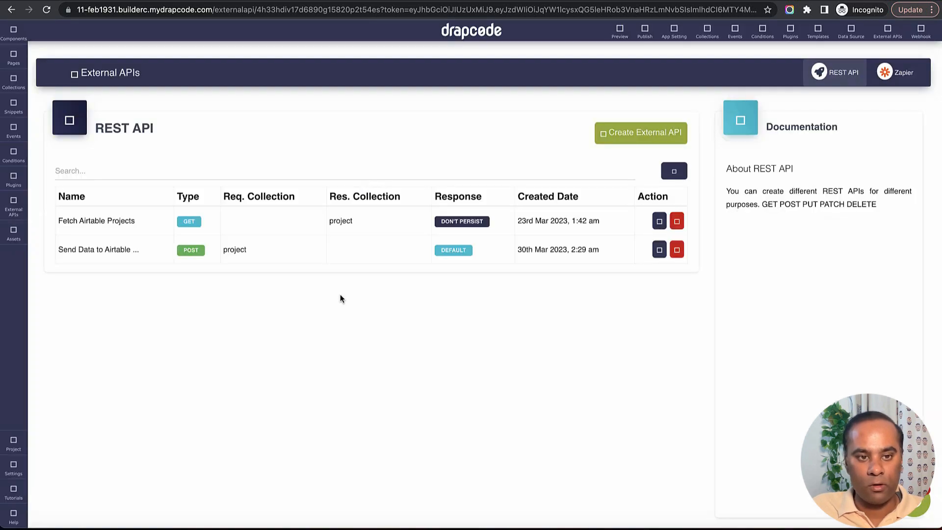
left_click(657, 249)
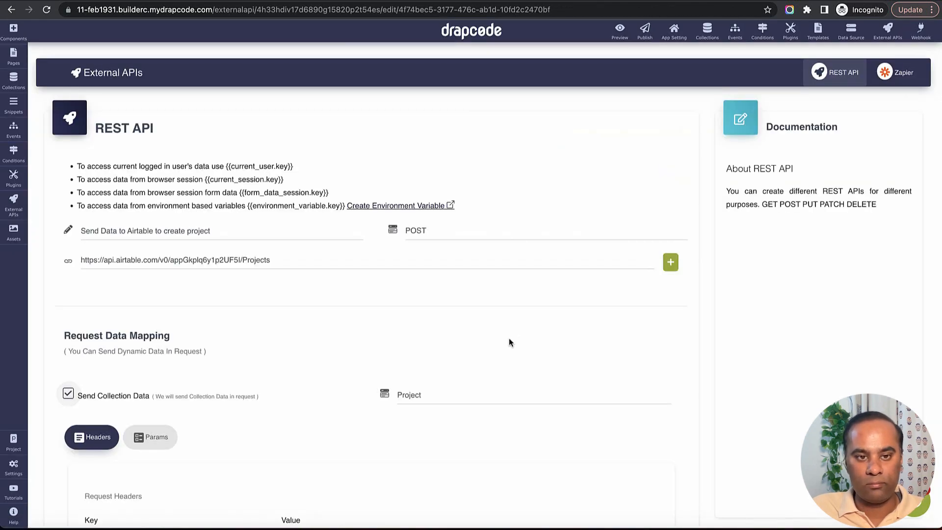
scroll(413, 356, "down", 7)
scroll(399, 340, "up", 3)
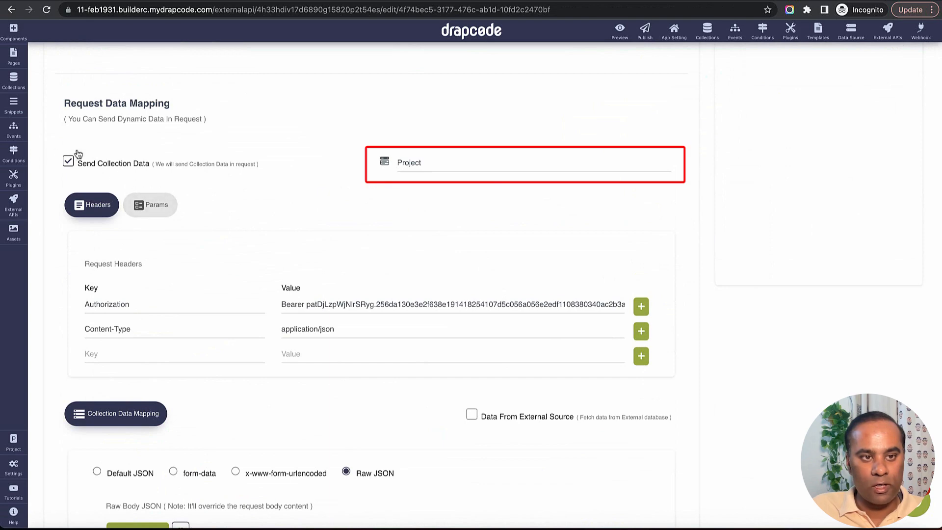
scroll(417, 206, "down", 6)
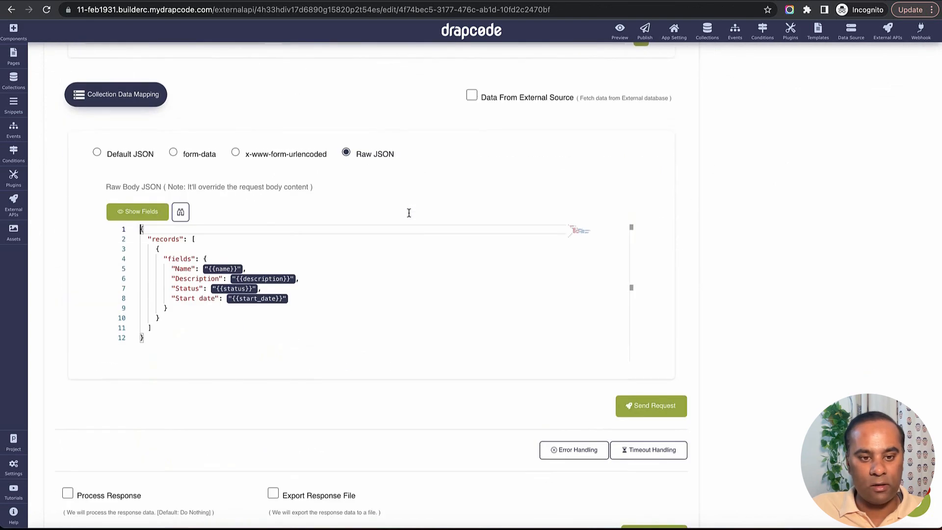
Add a "Priority": {{priority}} line after Start date, reformat the JSON body, and save
left_click(305, 294)
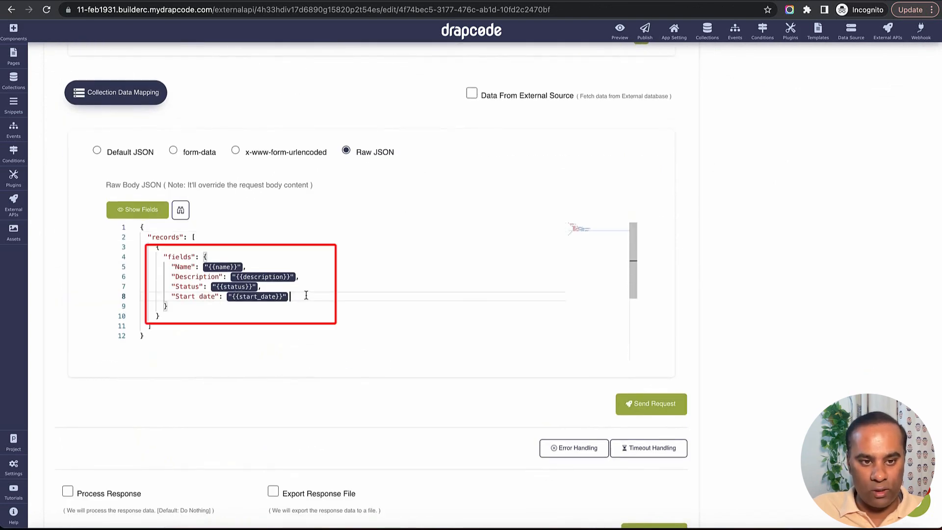
type(",")
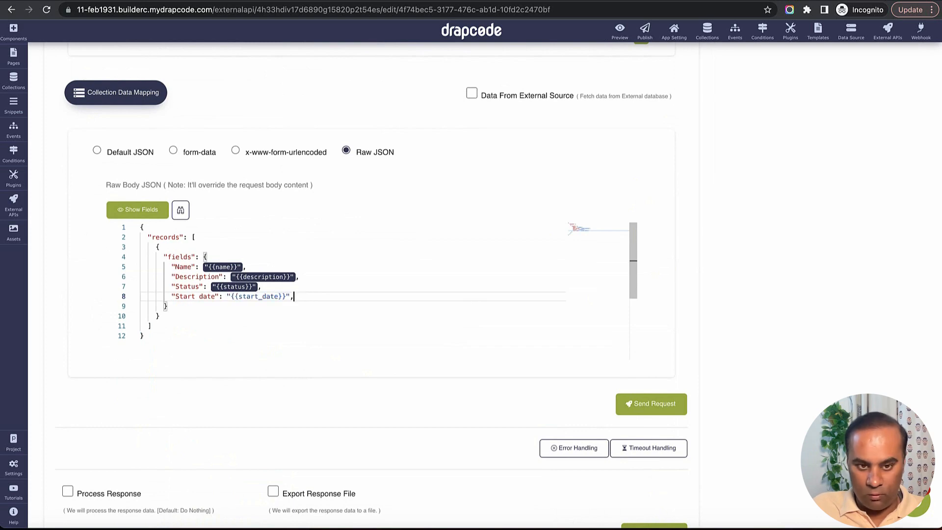
key("Return")
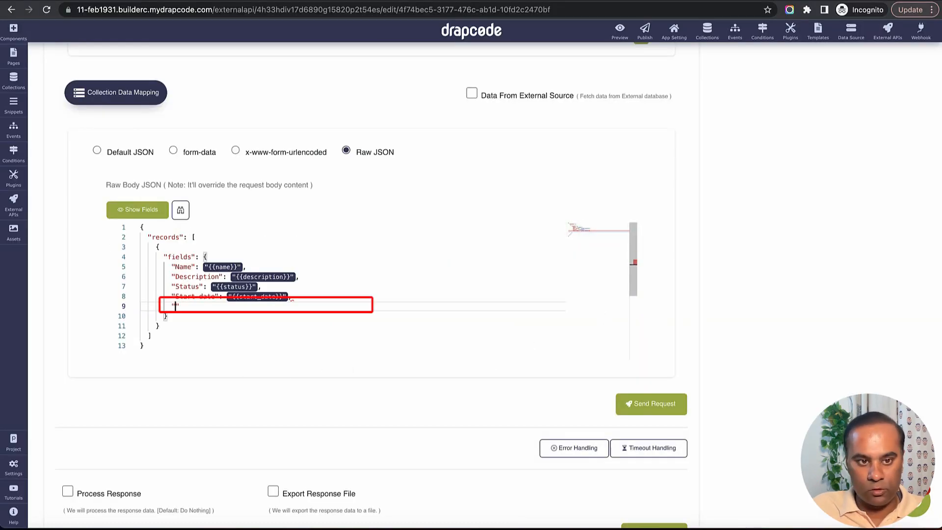
type("Priority\":")
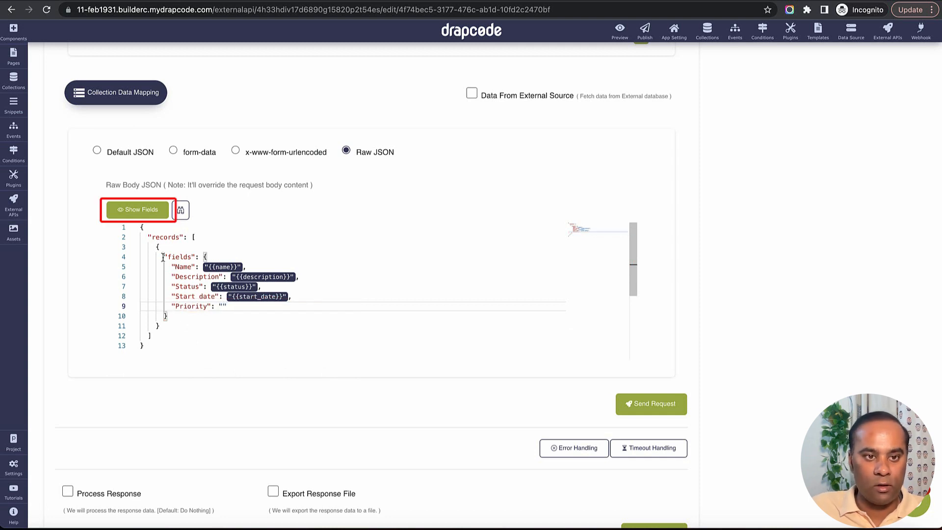
left_click(137, 210)
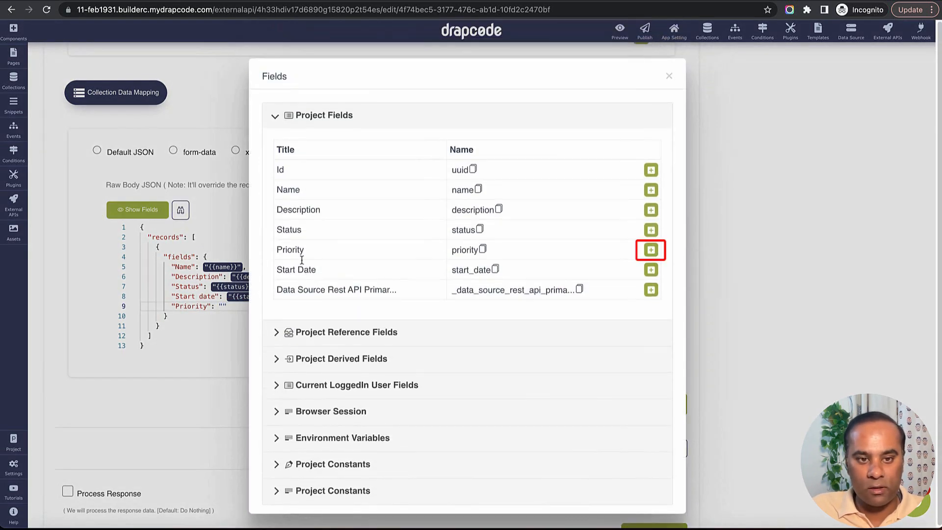
left_click(650, 249)
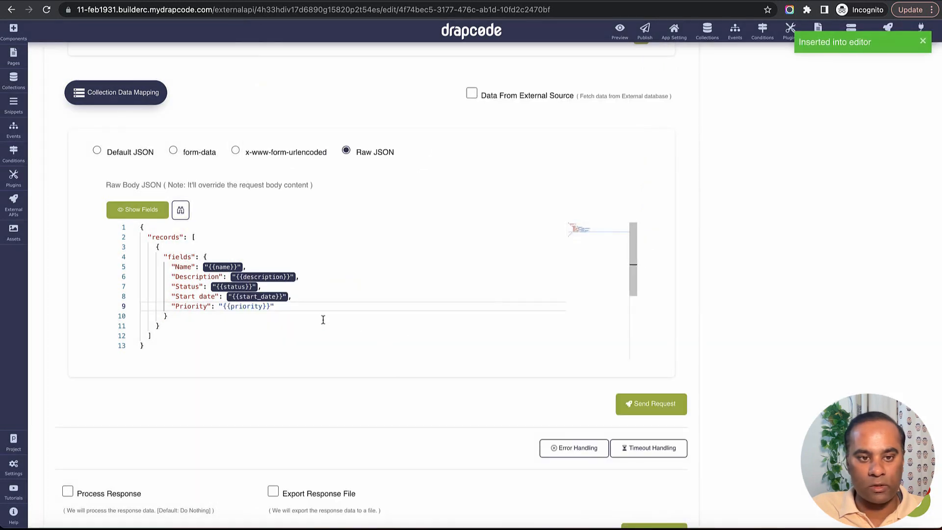
left_click(178, 215)
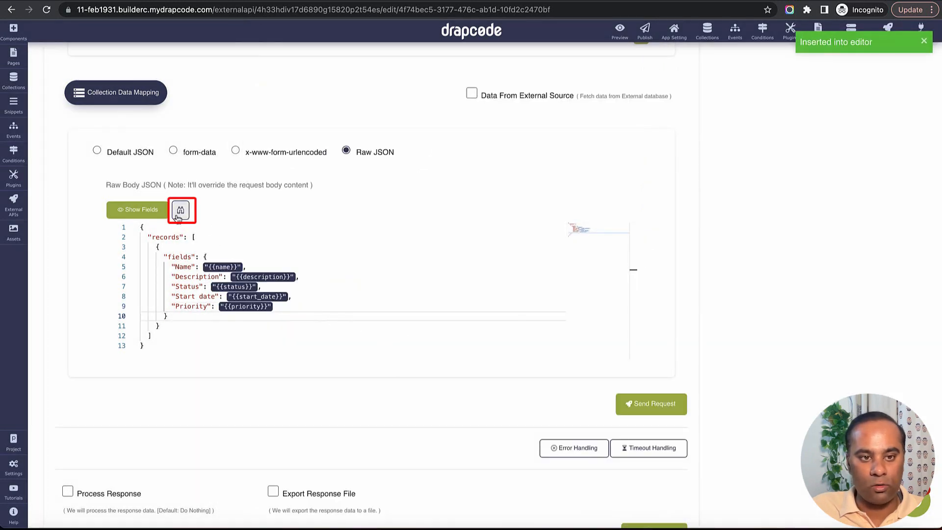
scroll(502, 406, "down", 3)
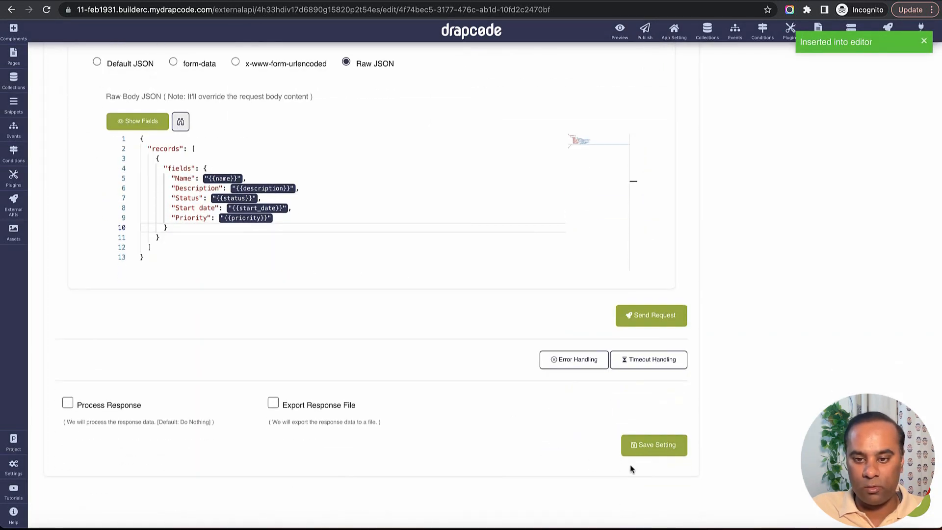
left_click(656, 448)
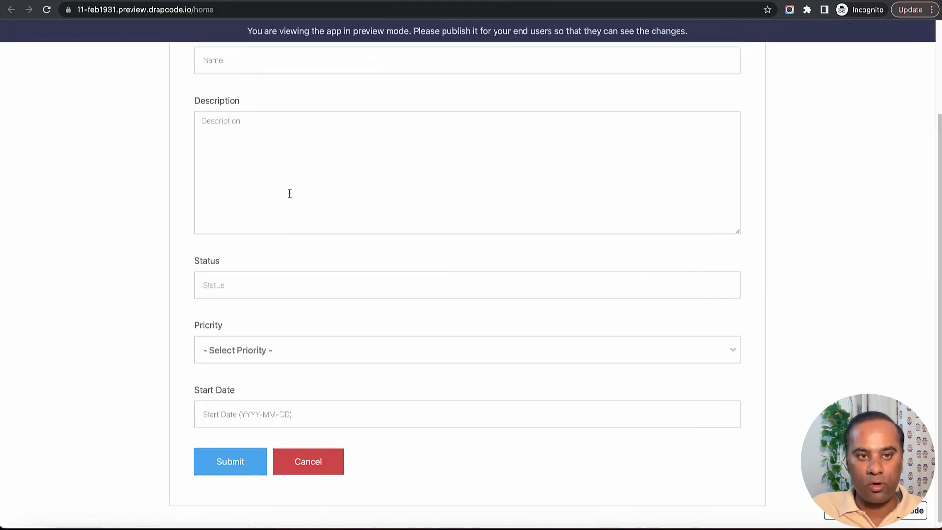
Fill the preview form with name Project 666, description 66666 and status Done
scroll(290, 194, "up", 3)
left_click(285, 181)
type("Project 666")
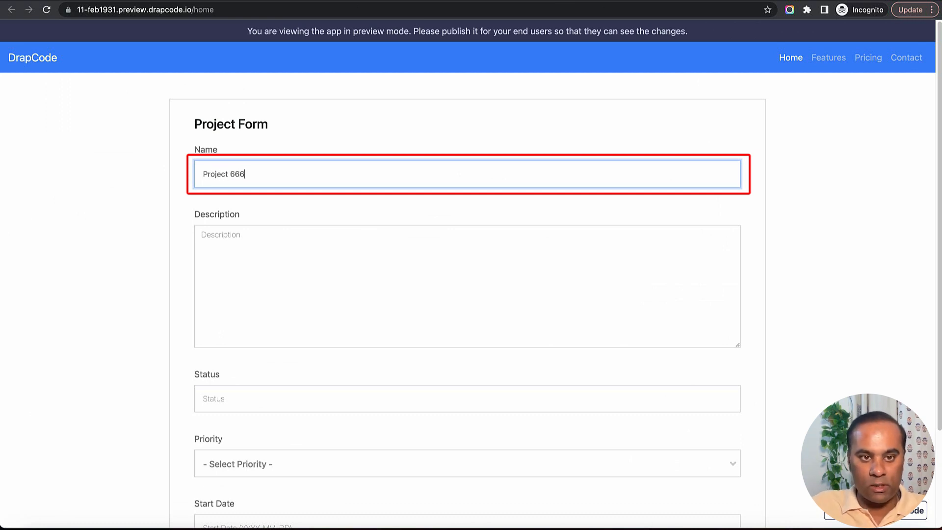
left_click(202, 235)
type("66666")
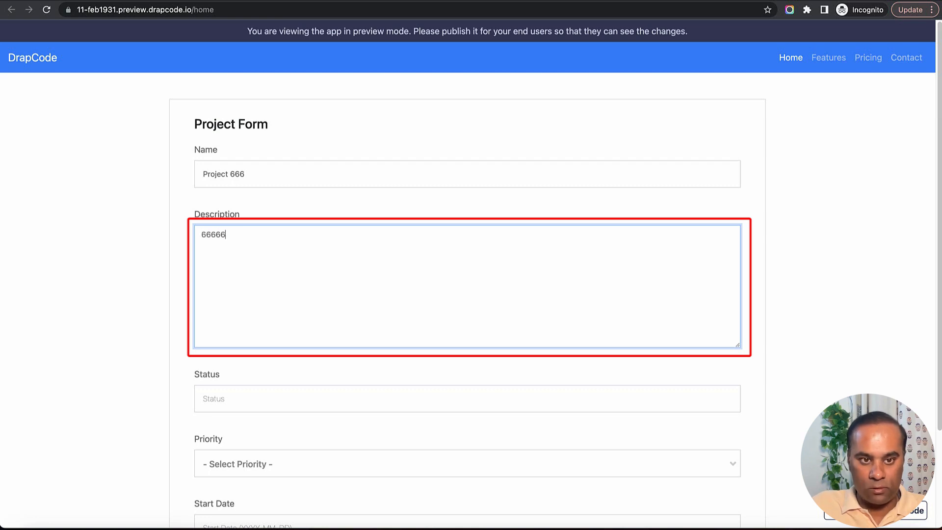
key("Tab")
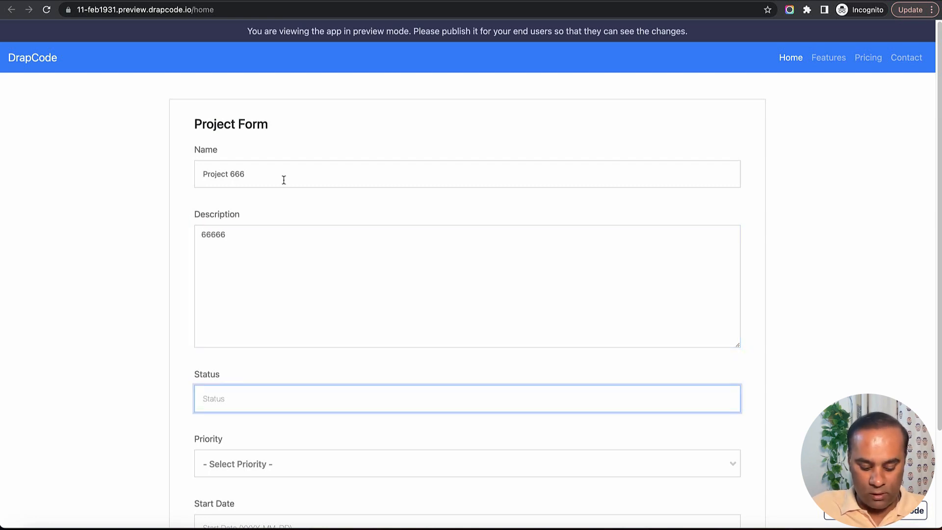
type("Done")
key("Tab")
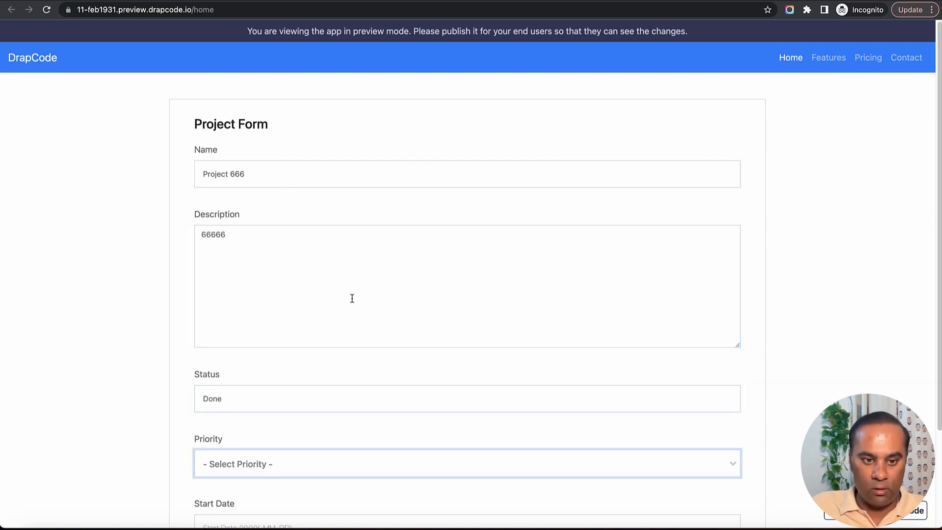
Set priority High and start date 31 March 2023, then submit the form
scroll(349, 302, "down", 3)
left_click(341, 349)
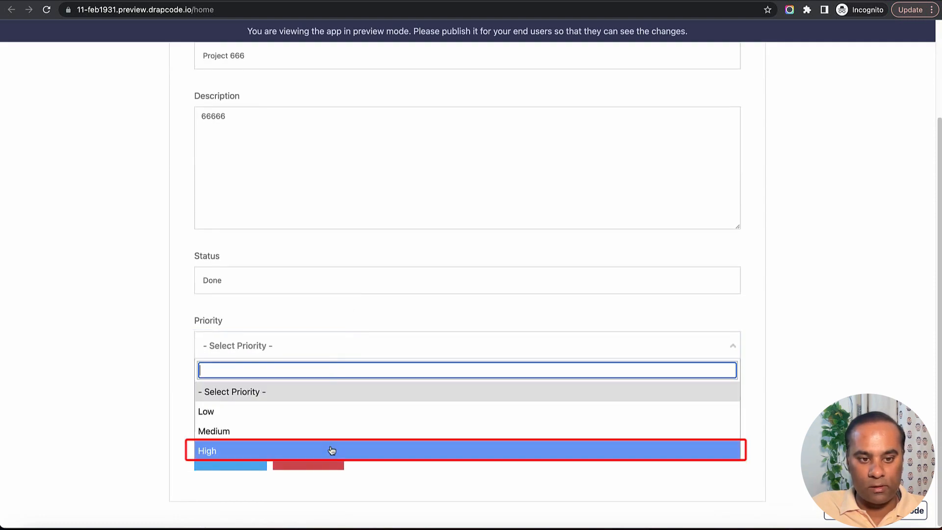
left_click(332, 450)
left_click(294, 407)
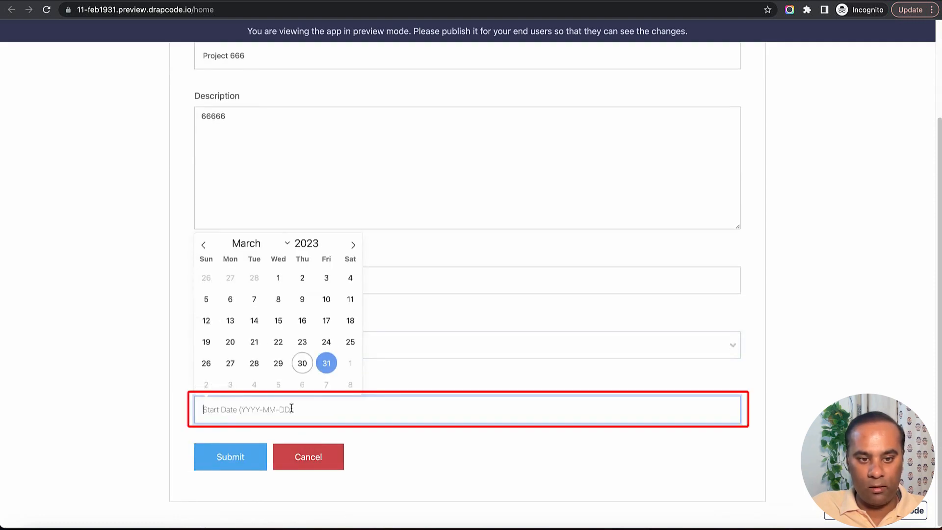
left_click(326, 363)
left_click(244, 462)
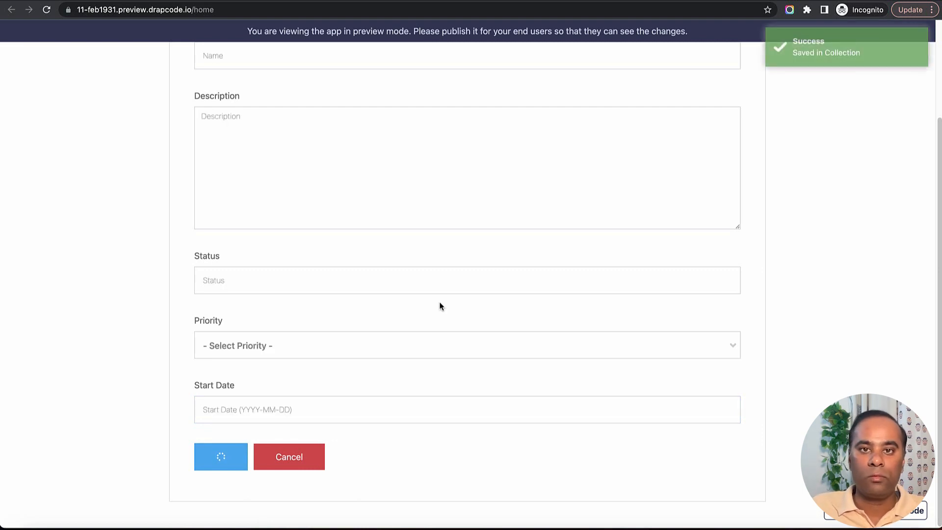
Refresh the Project collection and select the new Project 666 row
left_click(875, 68)
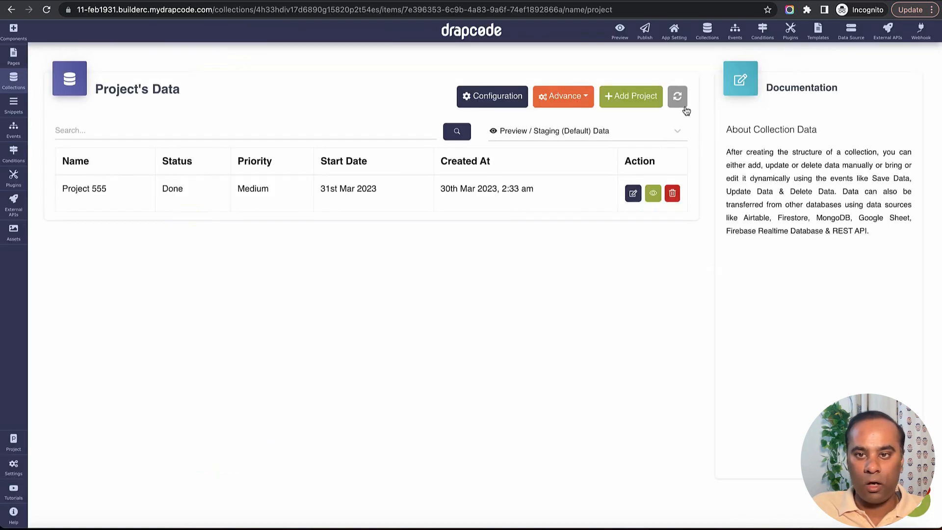
left_click(677, 96)
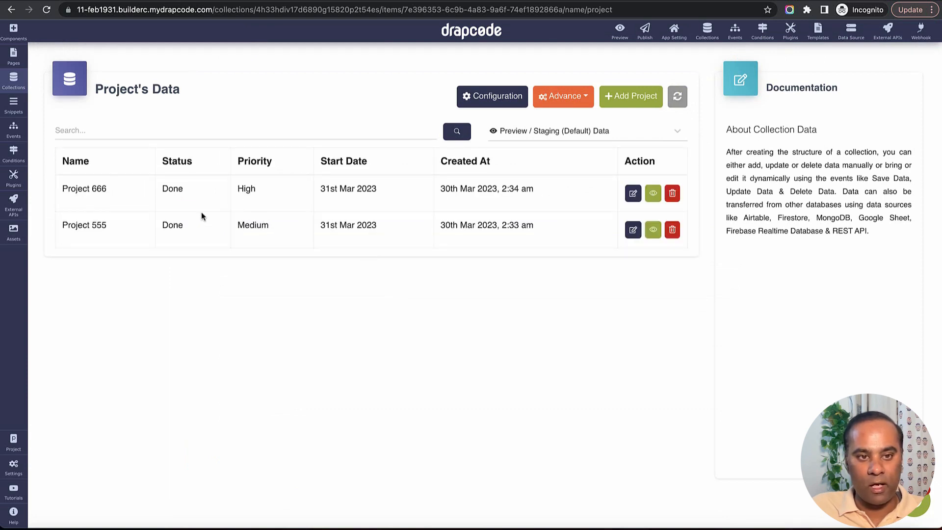
triple_click(98, 198)
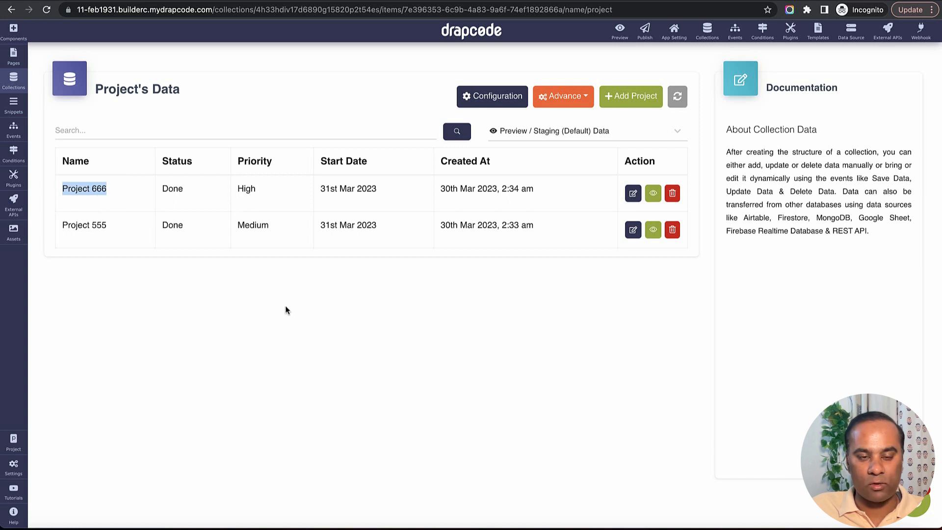